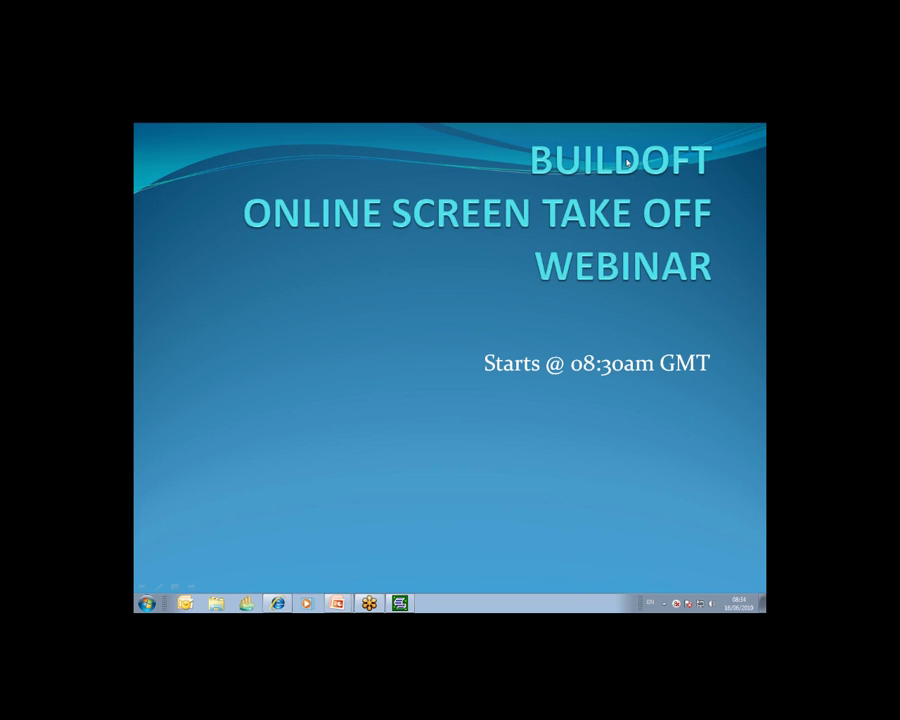
Switch from the PowerPoint webinar slide to the Global Estimating System Job Manager
left_click(400, 602)
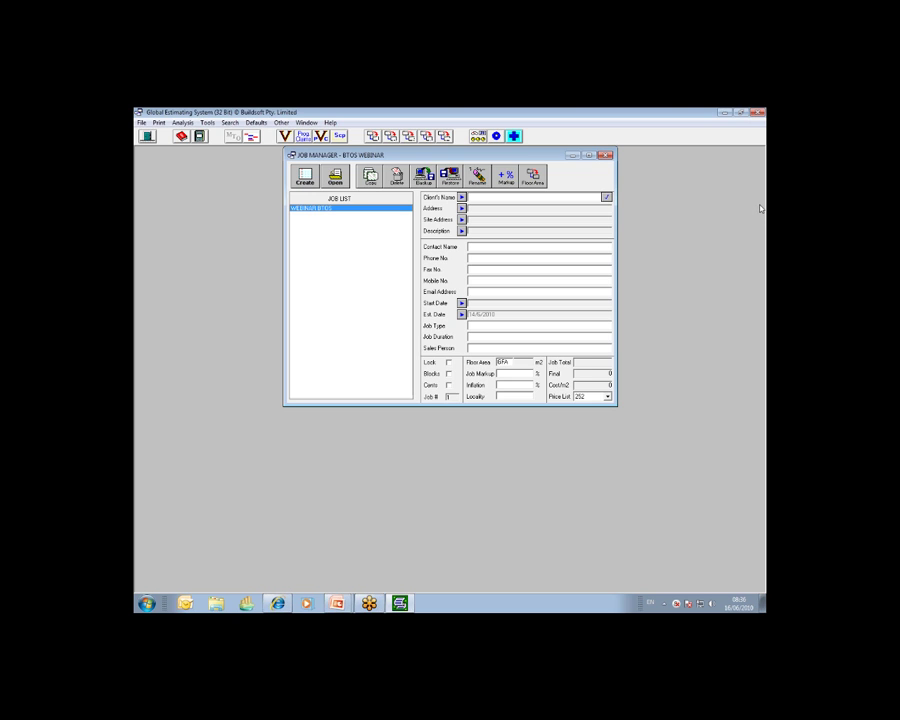
left_click(709, 243)
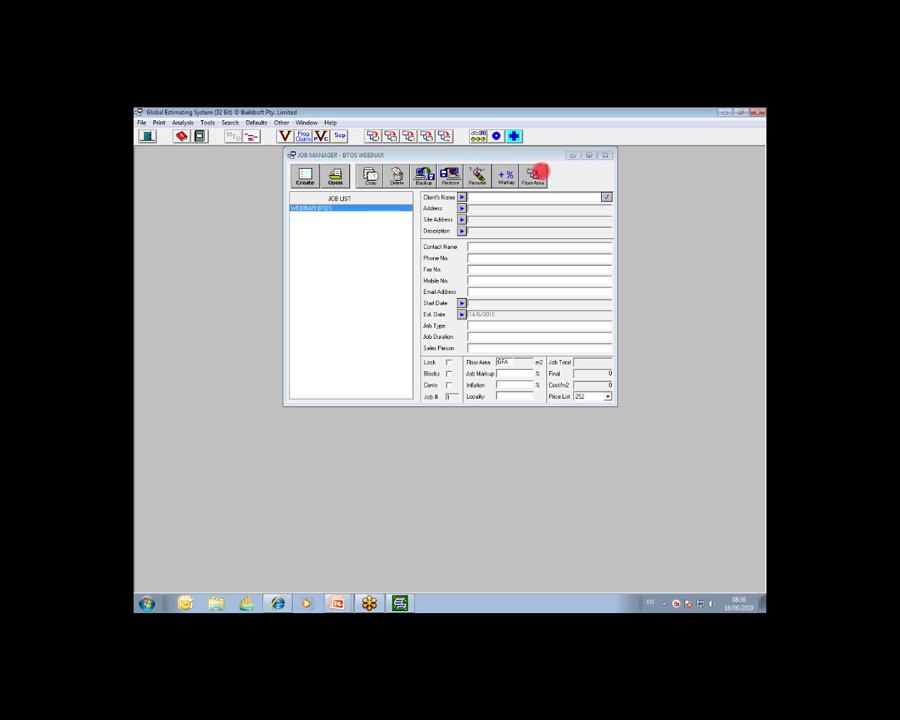
left_click(531, 175)
right_click(538, 186)
left_click(575, 197)
left_click(538, 185)
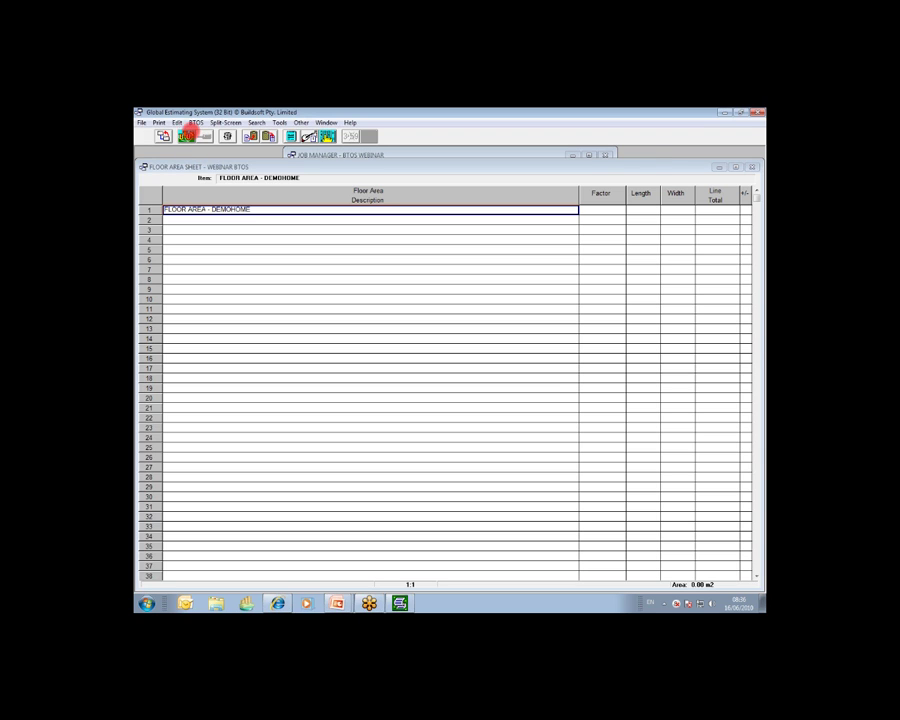
right_click(188, 142)
left_click(235, 157)
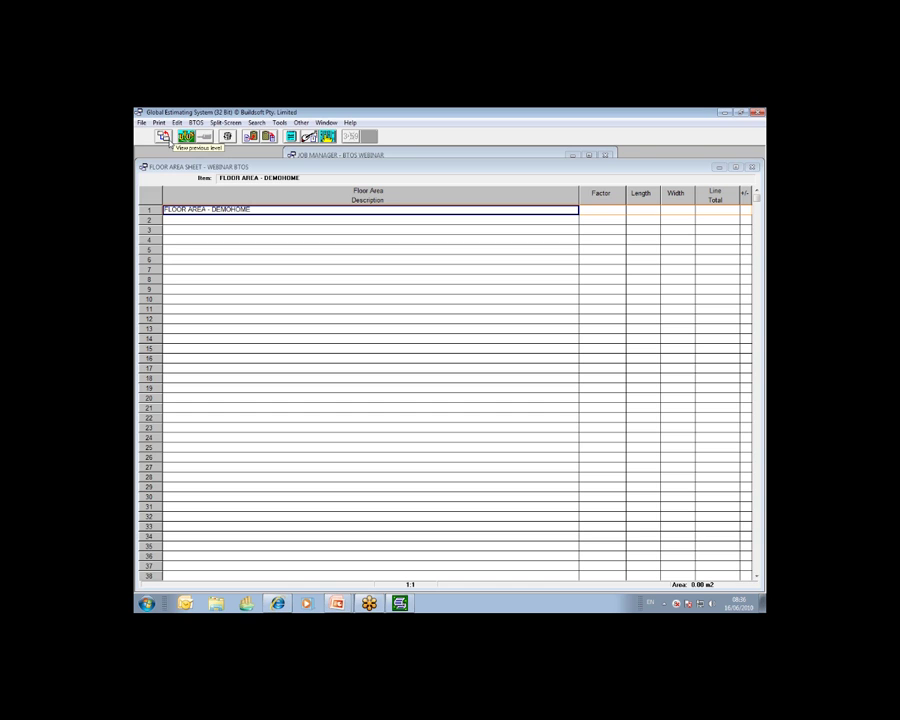
Return to the job manager and open the WEBINAR BTOS job
left_click(164, 137)
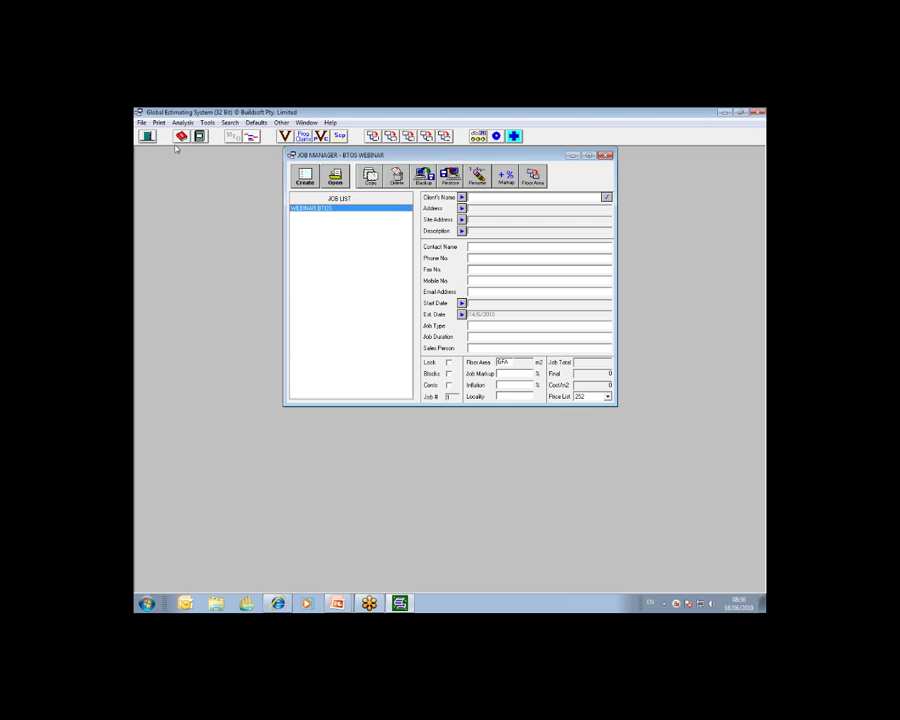
left_click(337, 181)
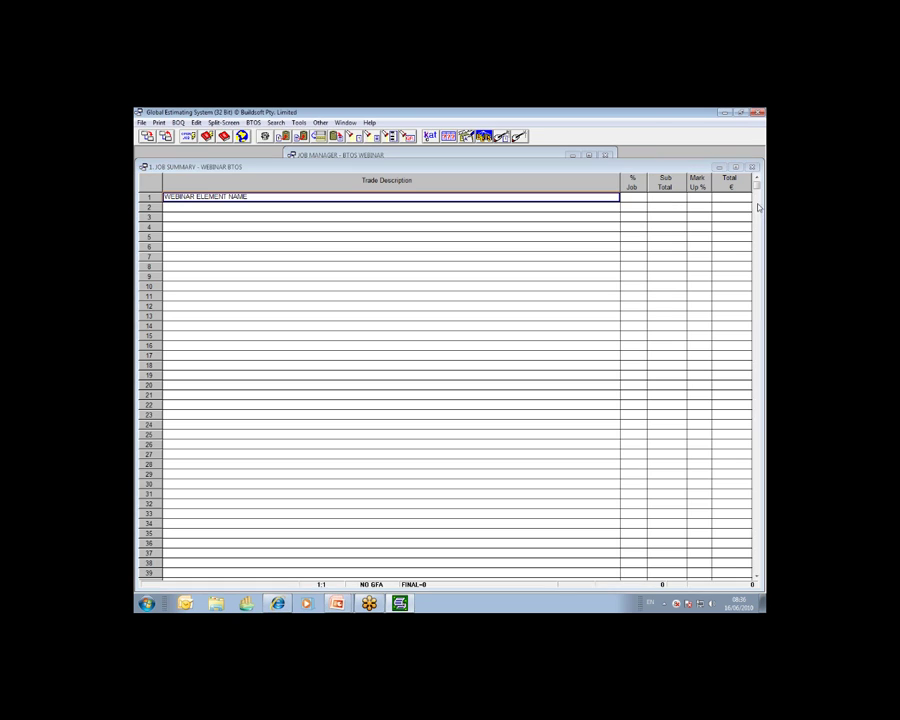
left_click(722, 242)
View the Global Summary of area items, then go back up to the Job Summary
left_click(243, 136)
right_click(243, 137)
left_click(258, 155)
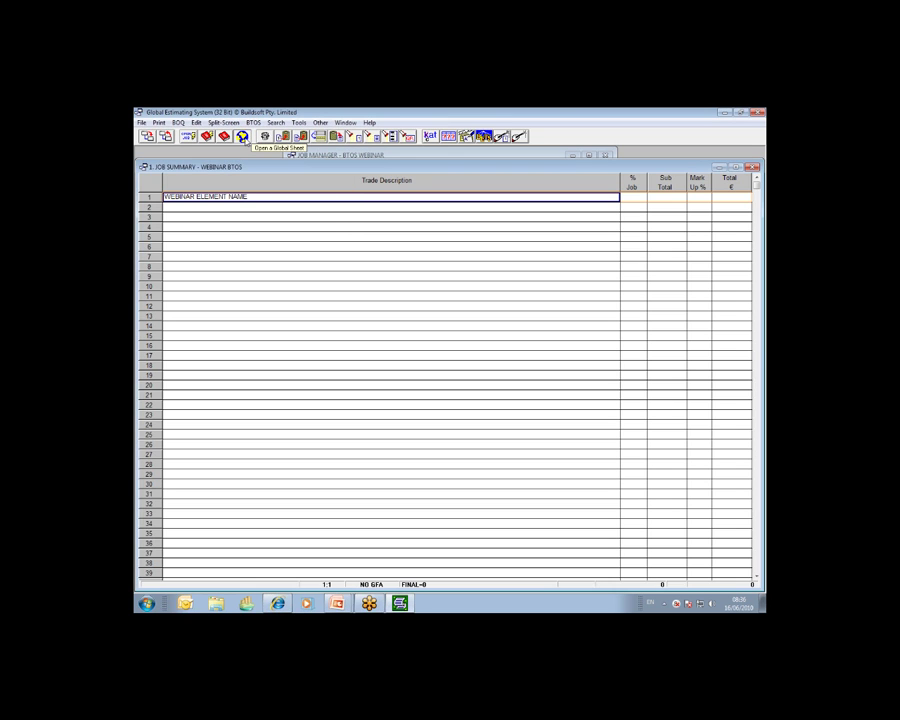
left_click(243, 137)
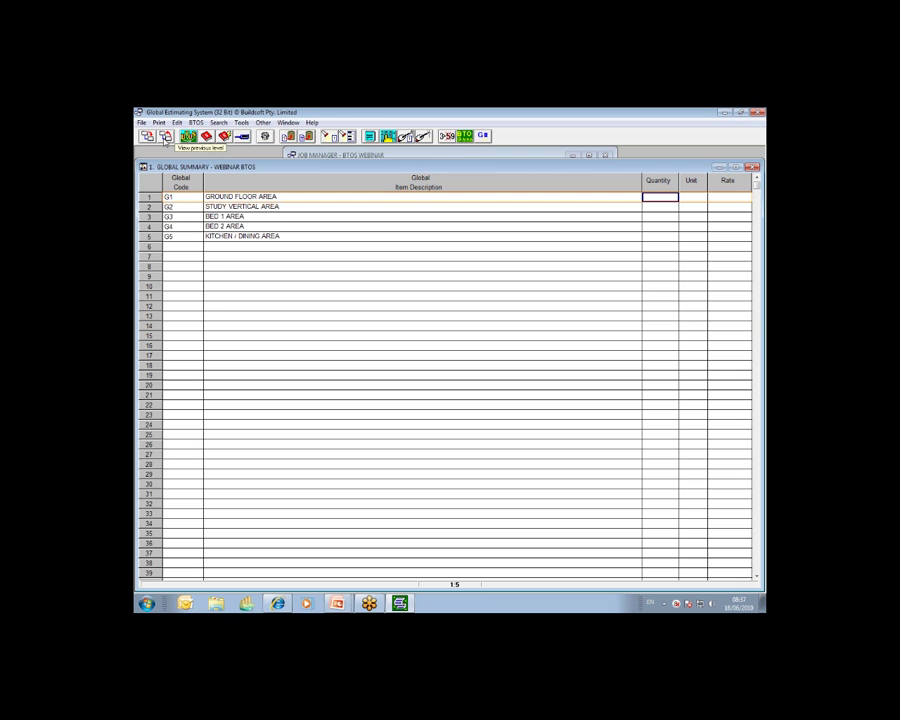
left_click(166, 137)
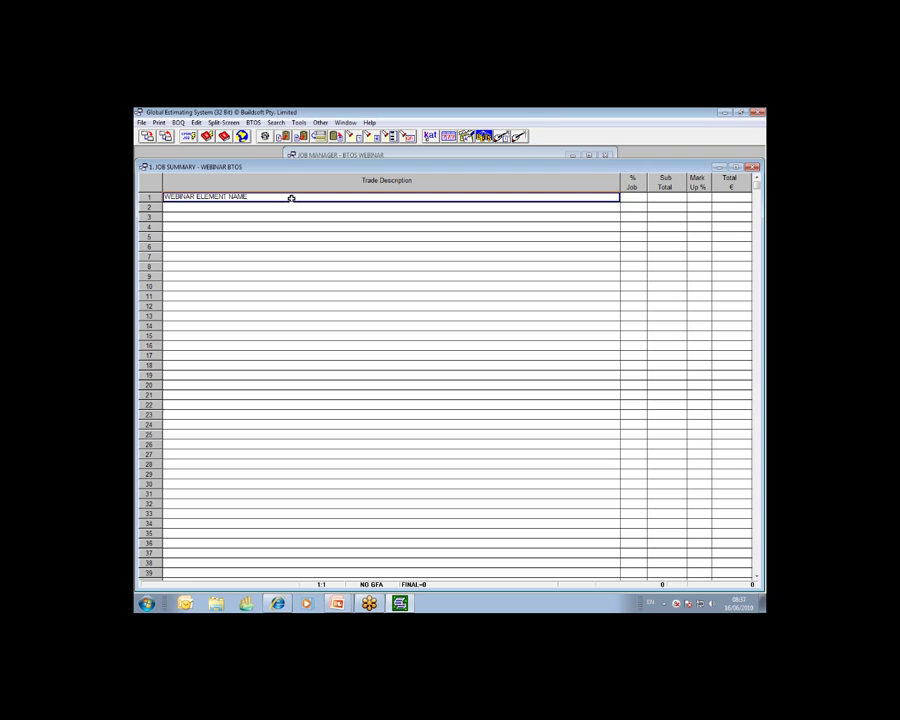
Open the WEBINAR ELEMENT NAME breakup, then the AREA TAKE OFF quantity's calc sheet
double_click(291, 197)
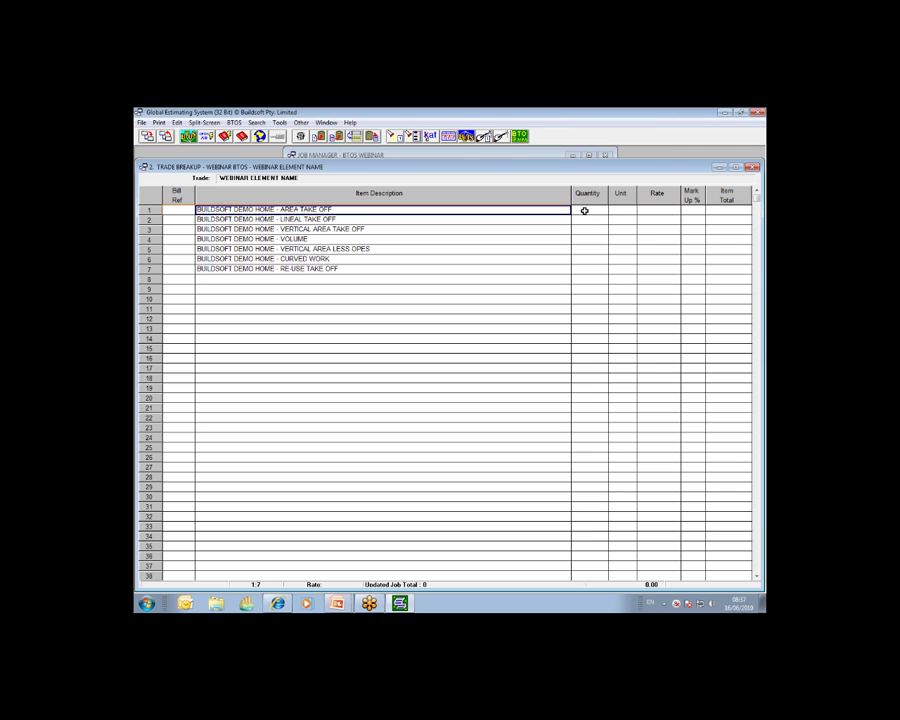
double_click(584, 210)
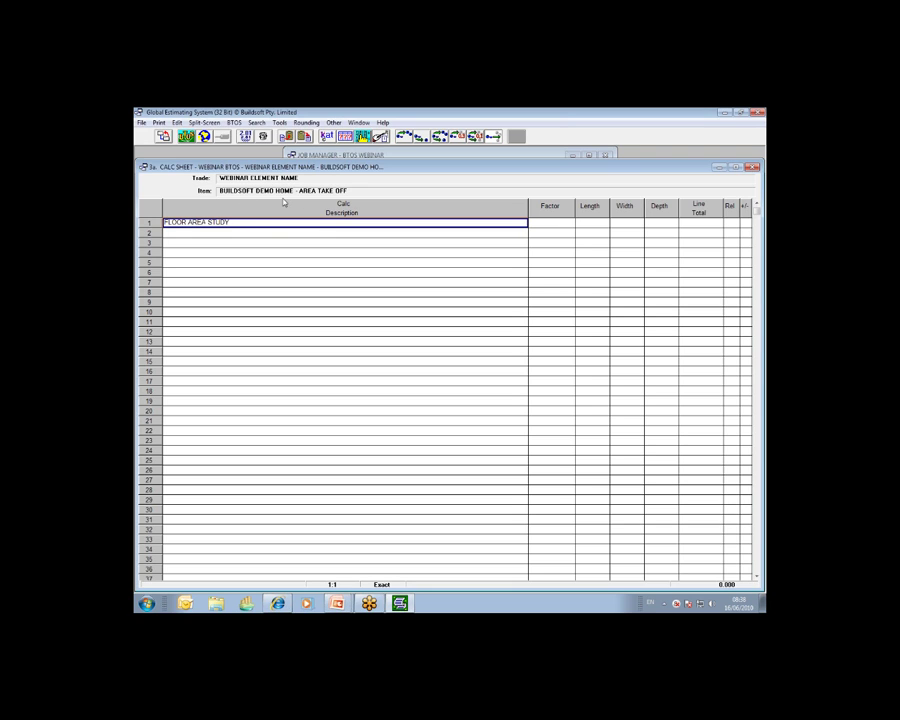
Bring a single value from BTOS for FLOOR AREA STUDY, accepting the warning
left_click(741, 215)
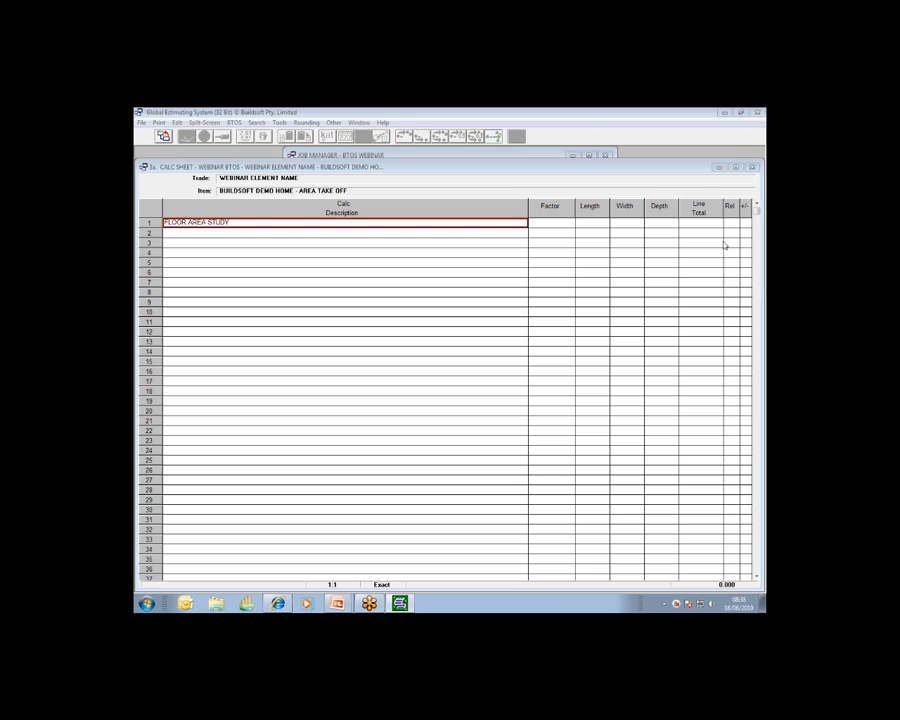
left_click(574, 243)
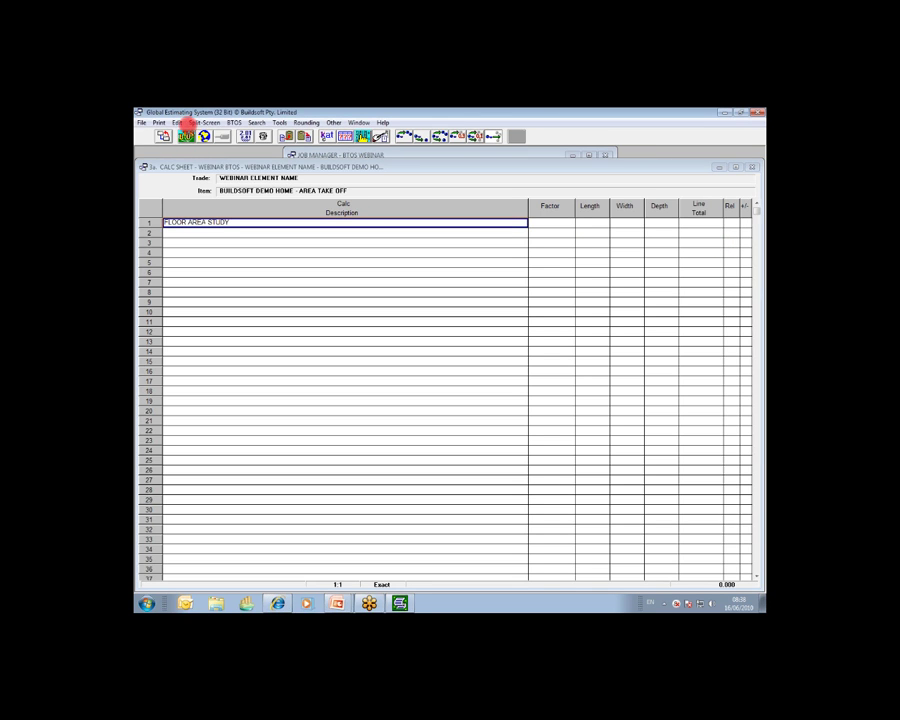
left_click(186, 136)
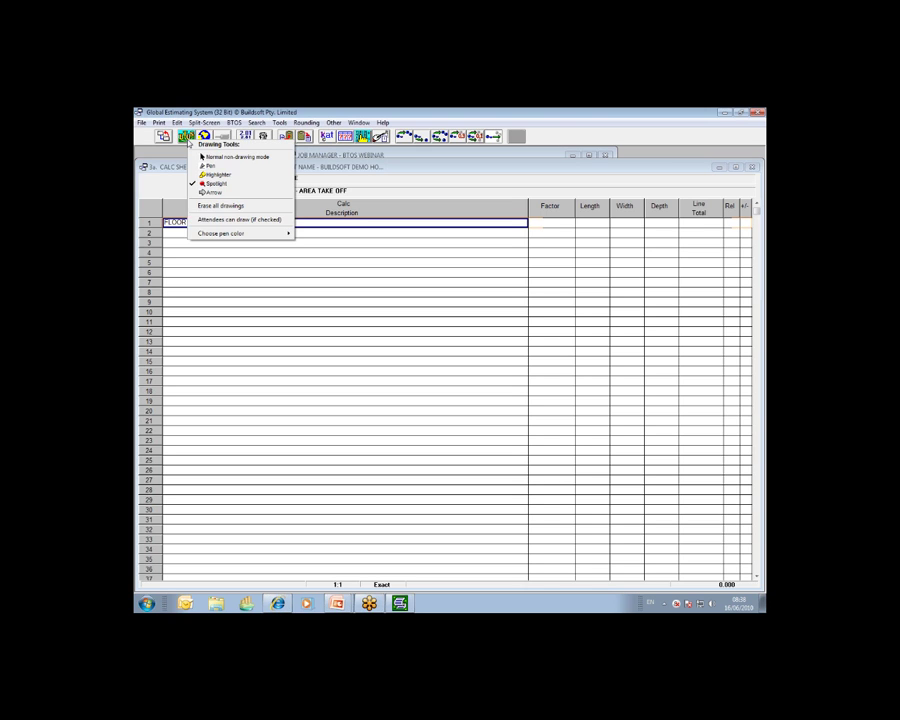
left_click(220, 156)
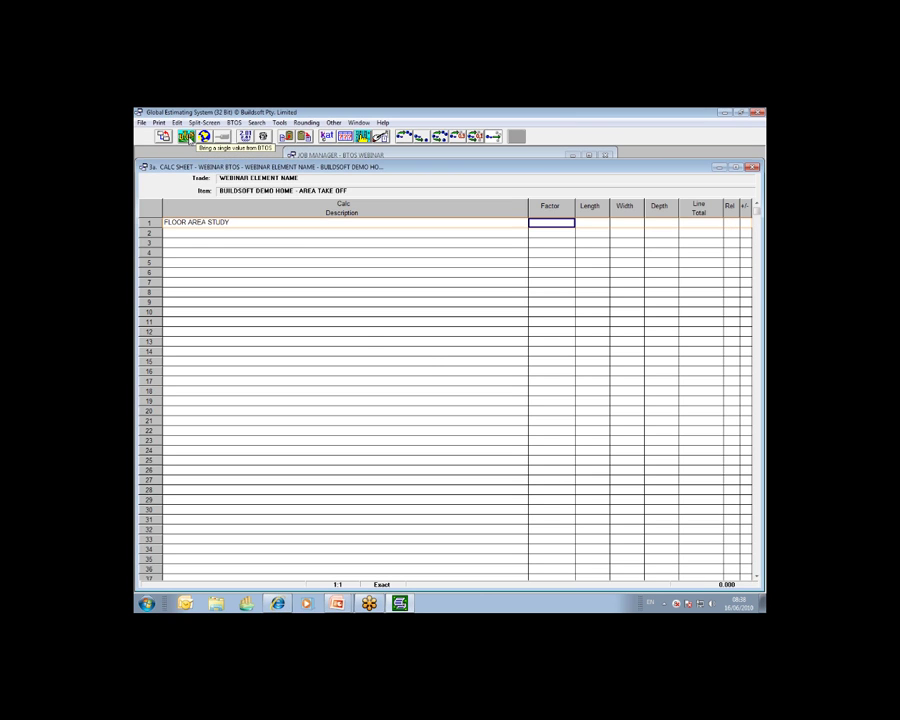
left_click(407, 398)
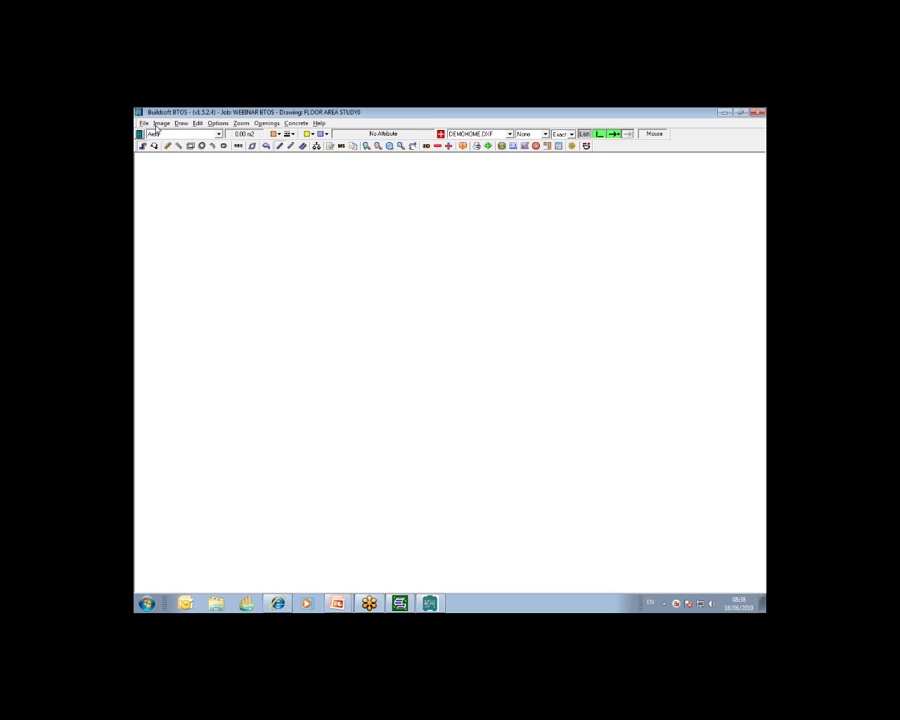
right_click(150, 128)
left_click(146, 124)
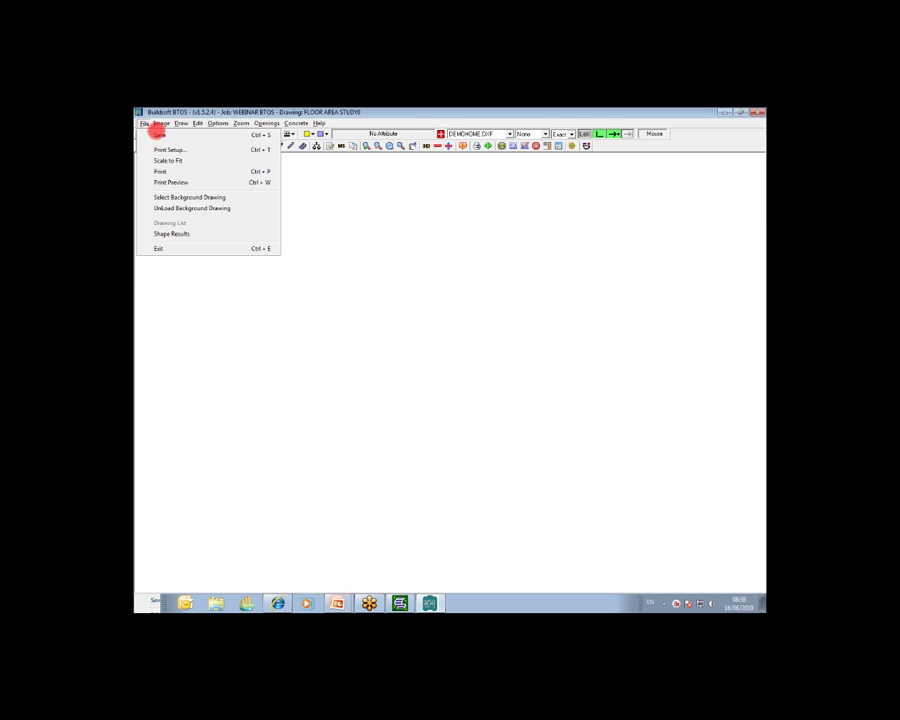
right_click(158, 126)
left_click(161, 123)
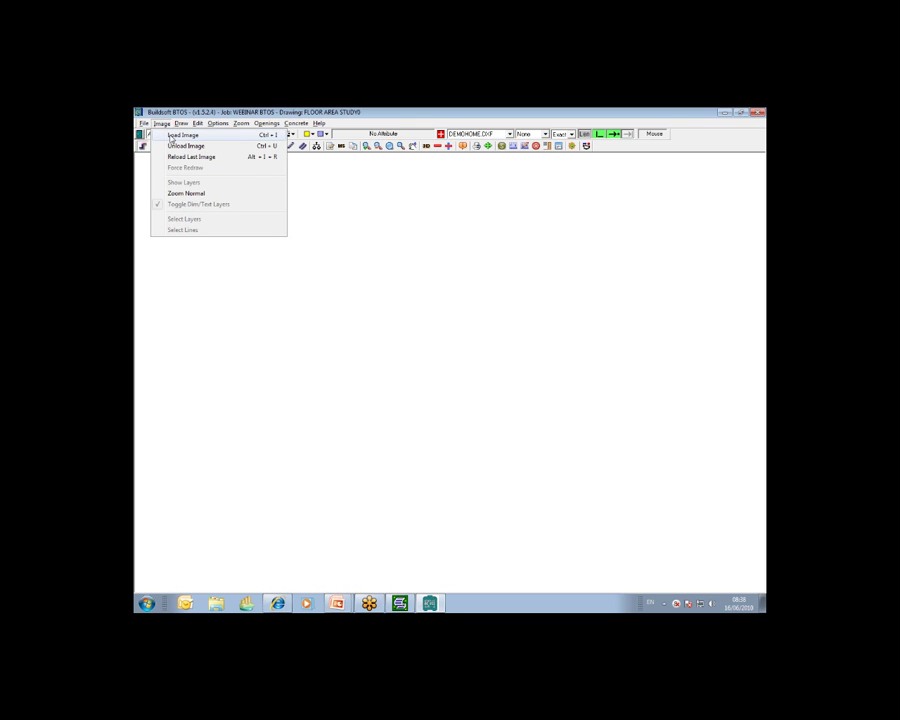
right_click(173, 115)
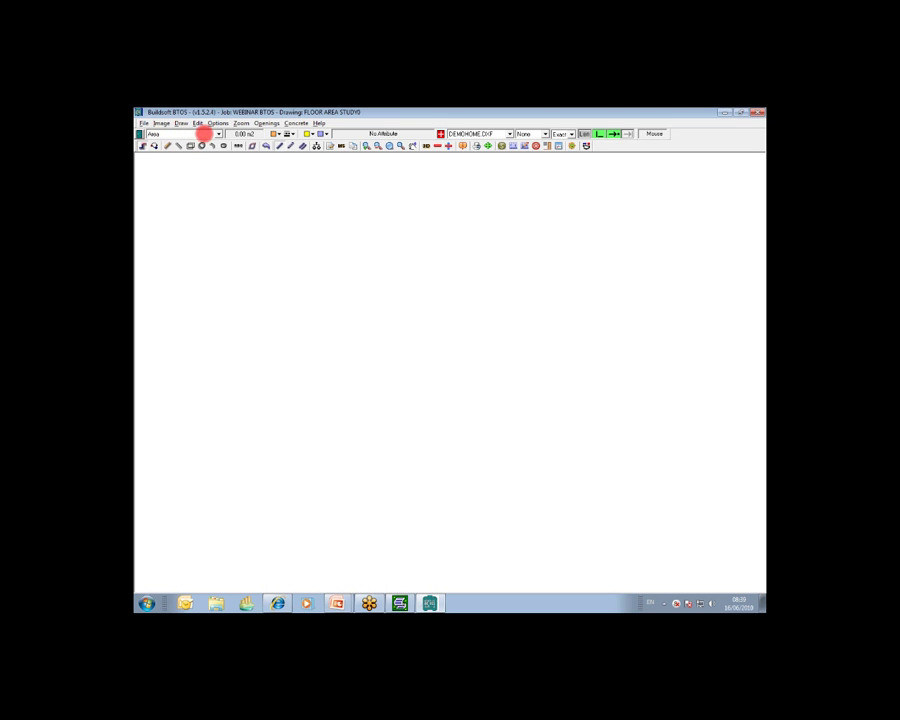
right_click(218, 133)
left_click(218, 133)
left_click(218, 133)
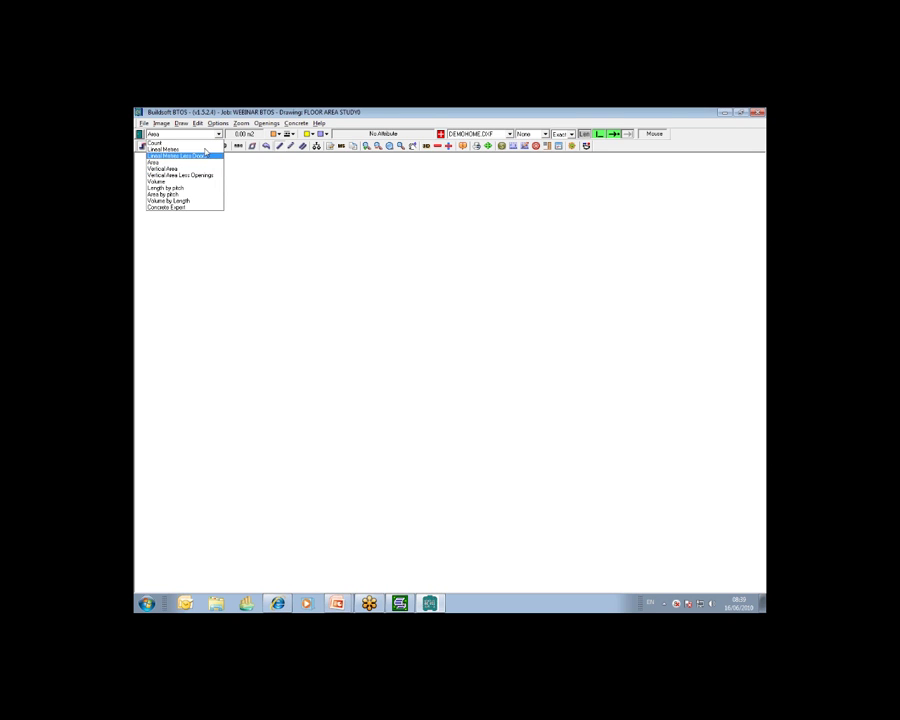
left_click(204, 134)
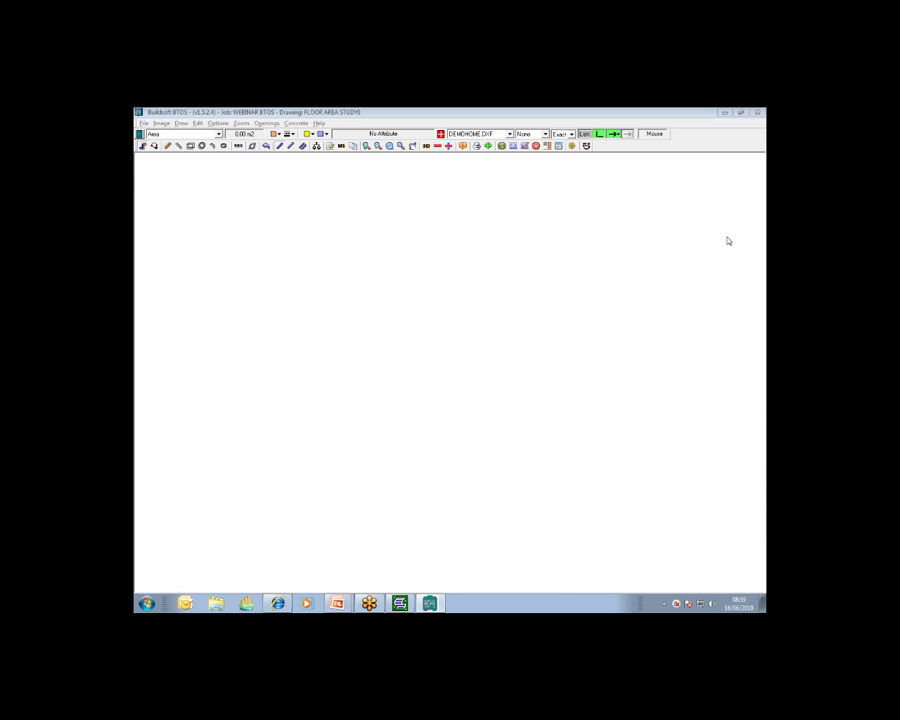
left_click(560, 217)
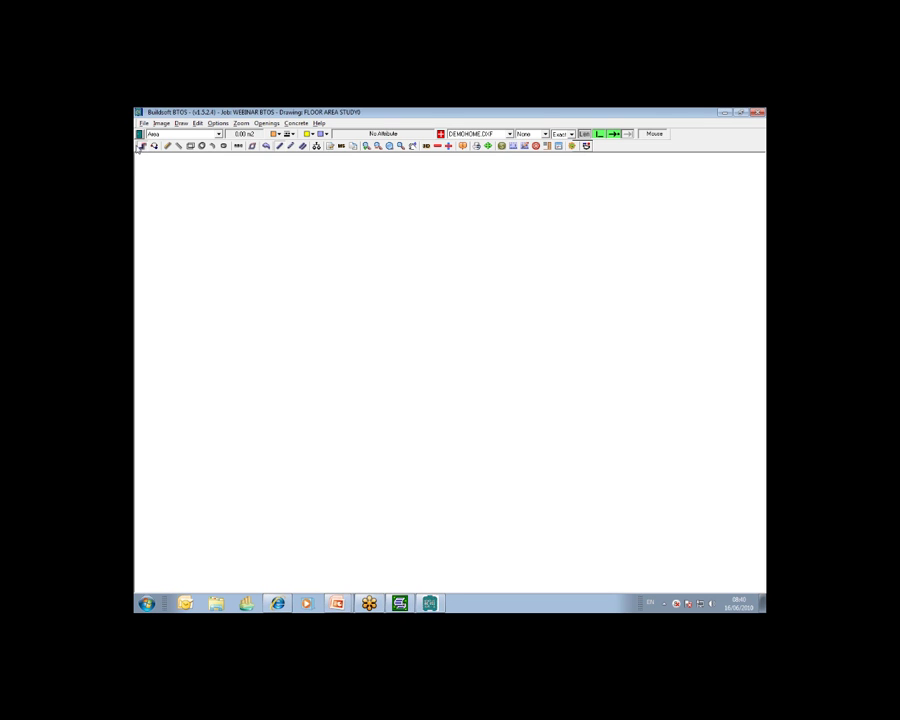
left_click_drag(137, 148, 154, 214)
left_click(518, 375)
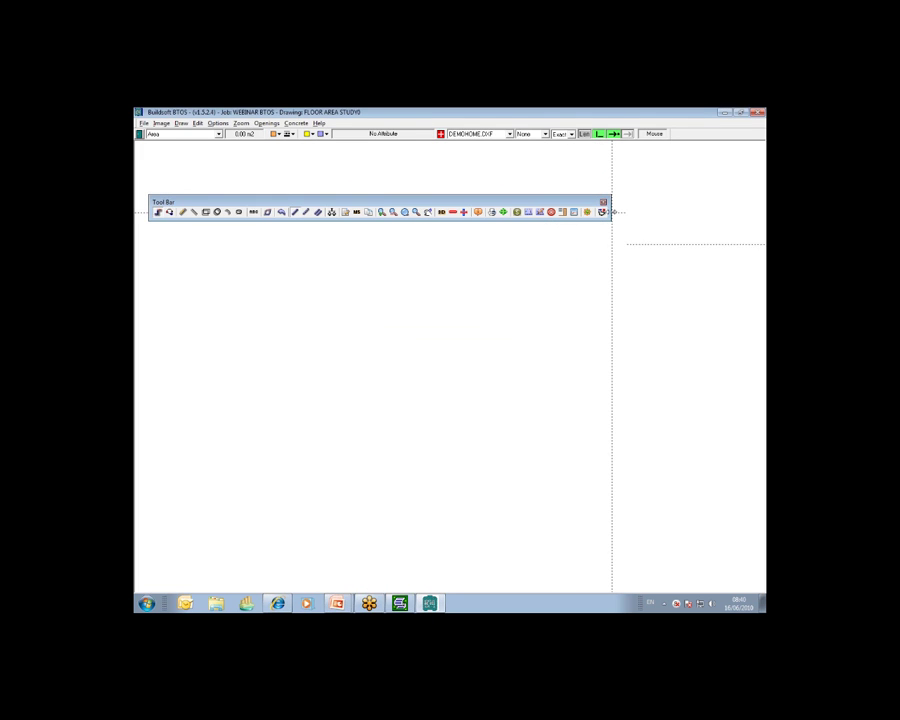
left_click_drag(603, 211, 589, 224)
left_click_drag(400, 260, 251, 307)
left_click_drag(193, 203, 274, 200)
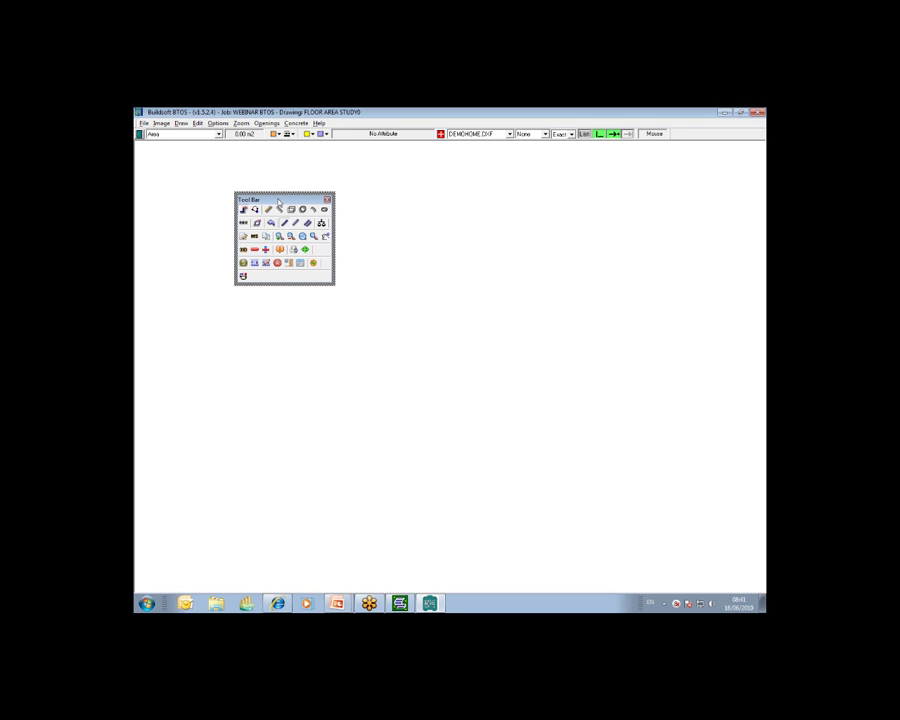
left_click_drag(278, 202, 177, 142)
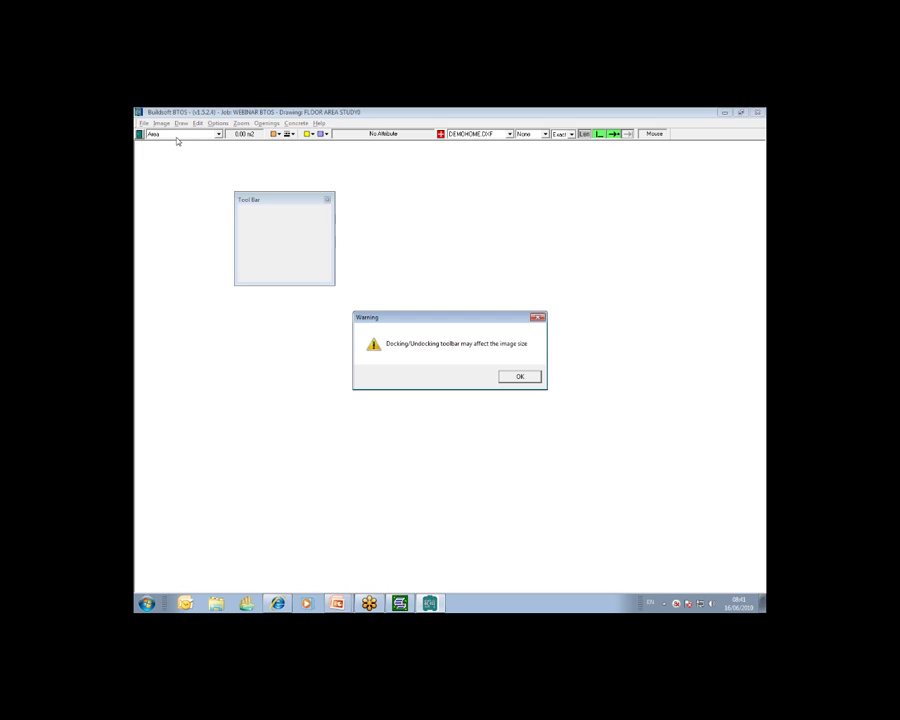
left_click(520, 376)
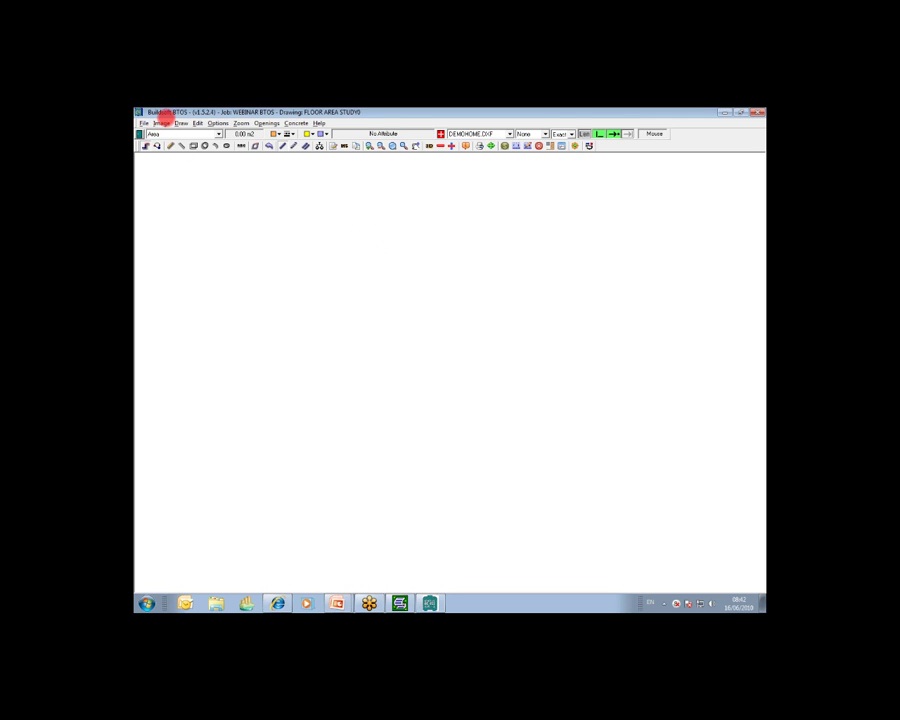
Turn off screen annotation and open the Load Image List listing DEMOHOME.DXF and boat1.bmp
right_click(170, 140)
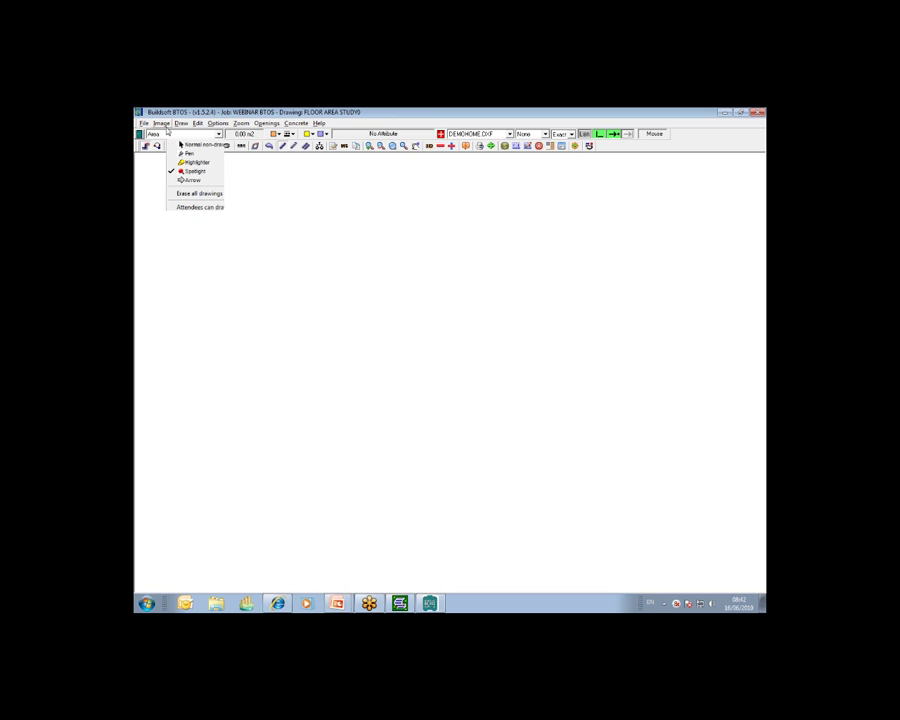
left_click(190, 144)
left_click(161, 123)
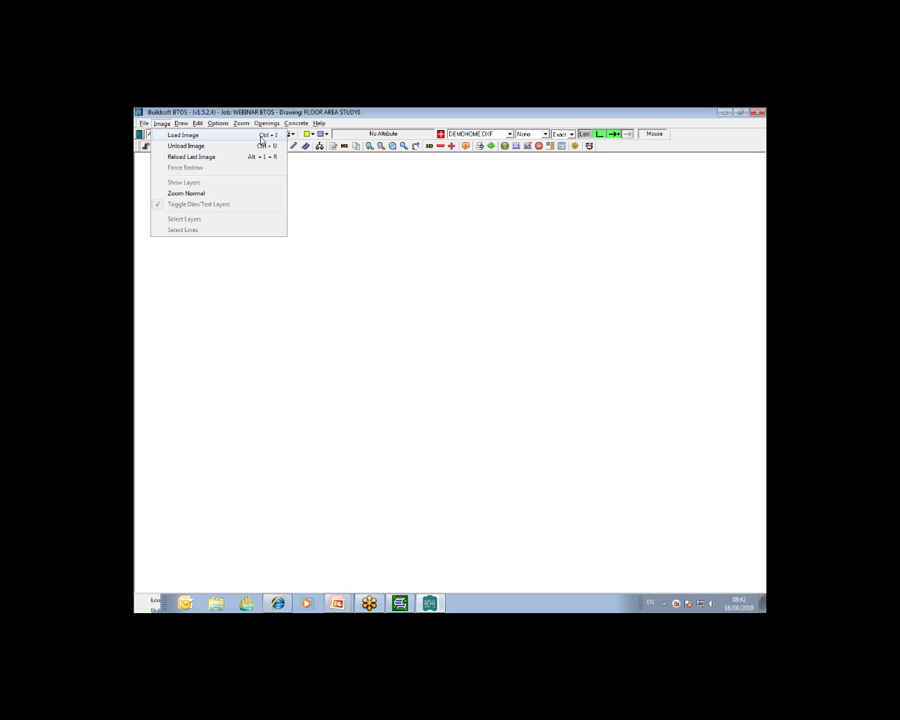
left_click(261, 137)
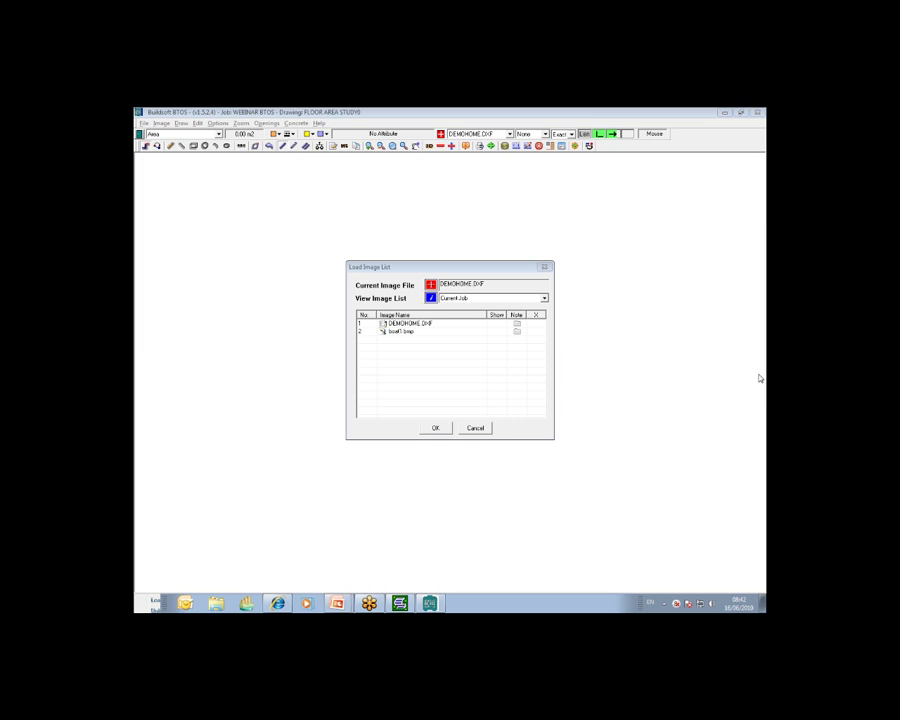
Send a pasted message in the meeting chat, then mark both images for removal and confirm
right_click(648, 388)
left_click(654, 403)
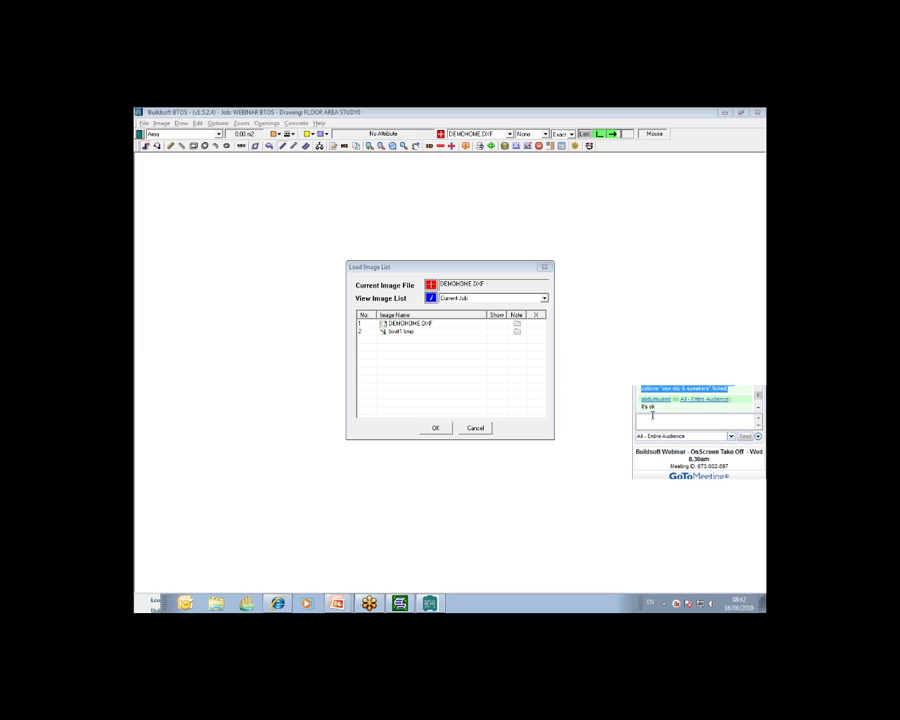
left_click(731, 436)
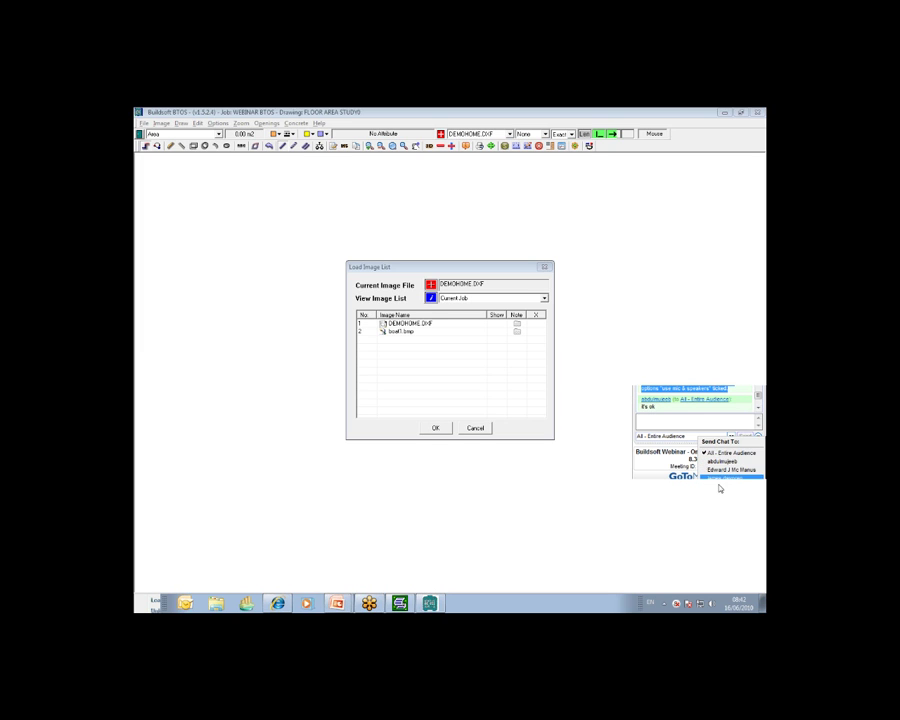
left_click(718, 486)
right_click(642, 420)
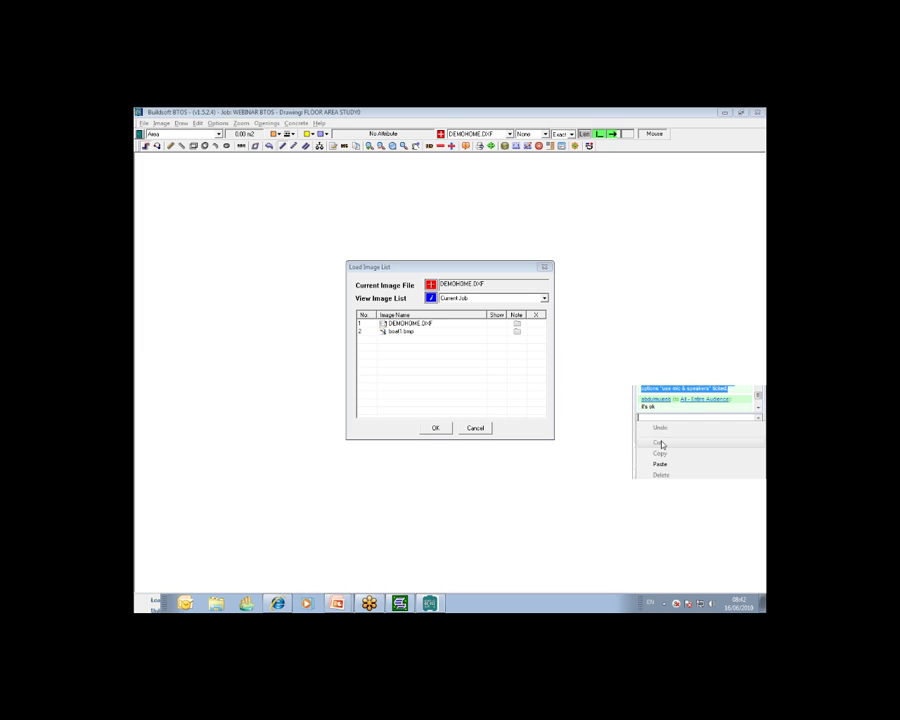
left_click(660, 465)
left_click(745, 436)
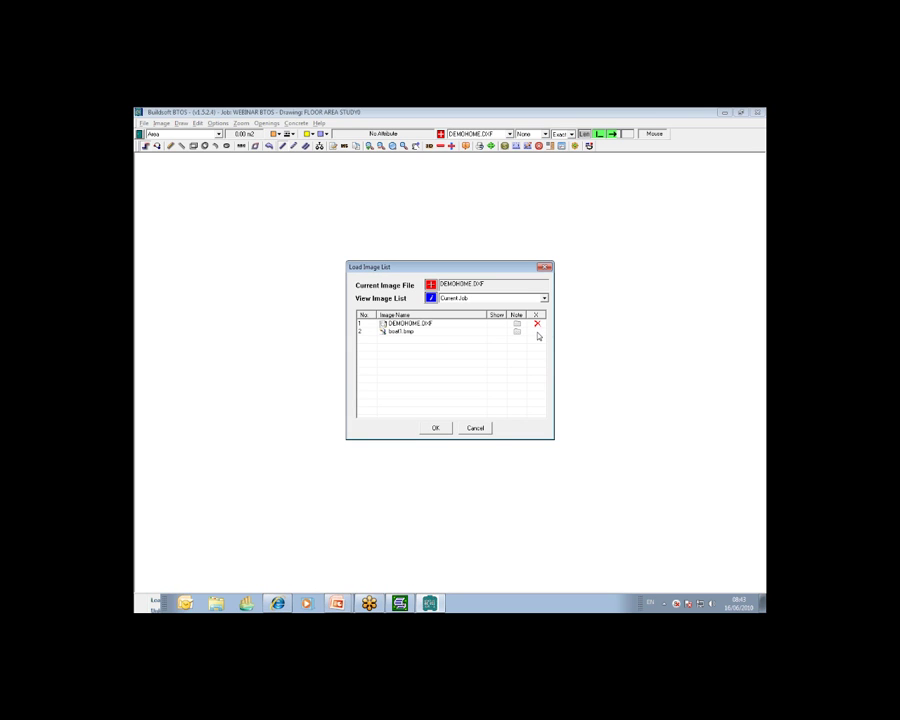
left_click(537, 331)
left_click(436, 428)
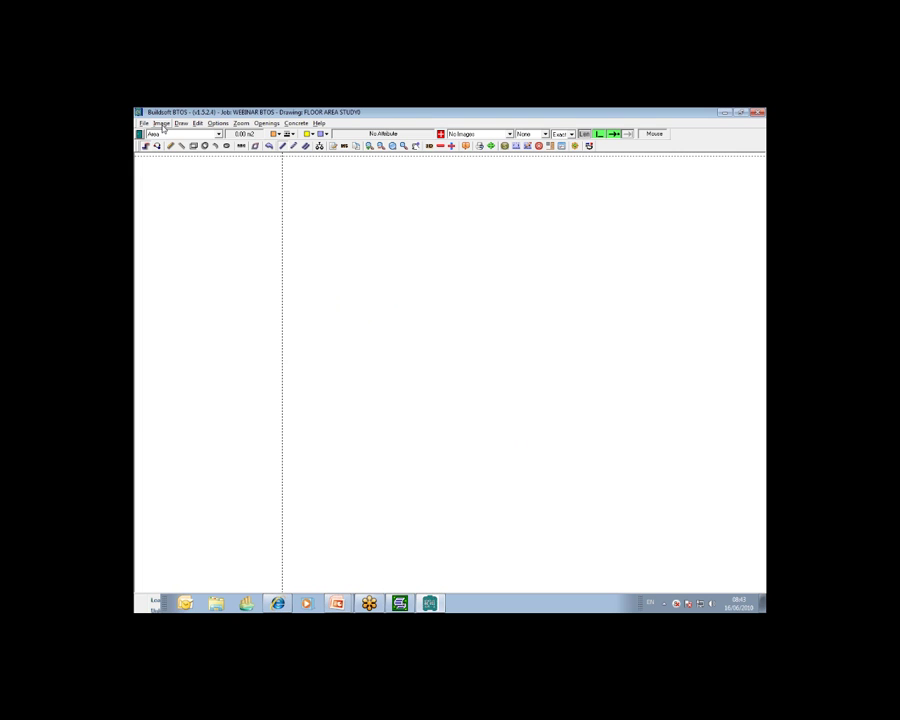
Load DEMOHOME as a new image file, listing only DEMOHOME.DXF as image 1
left_click(161, 123)
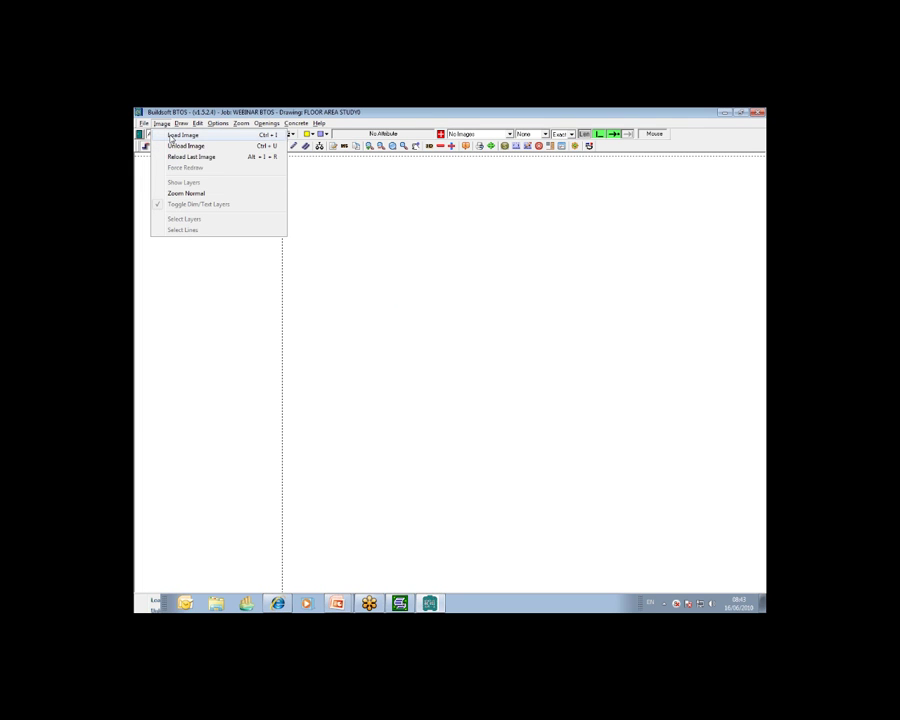
left_click(176, 135)
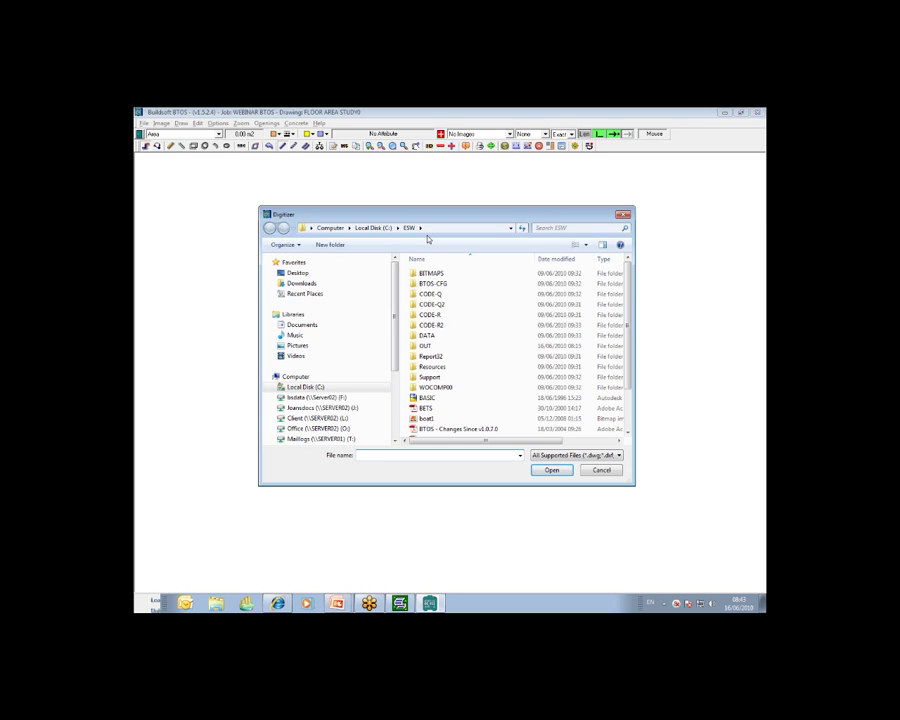
scroll(627, 436, "down", 5)
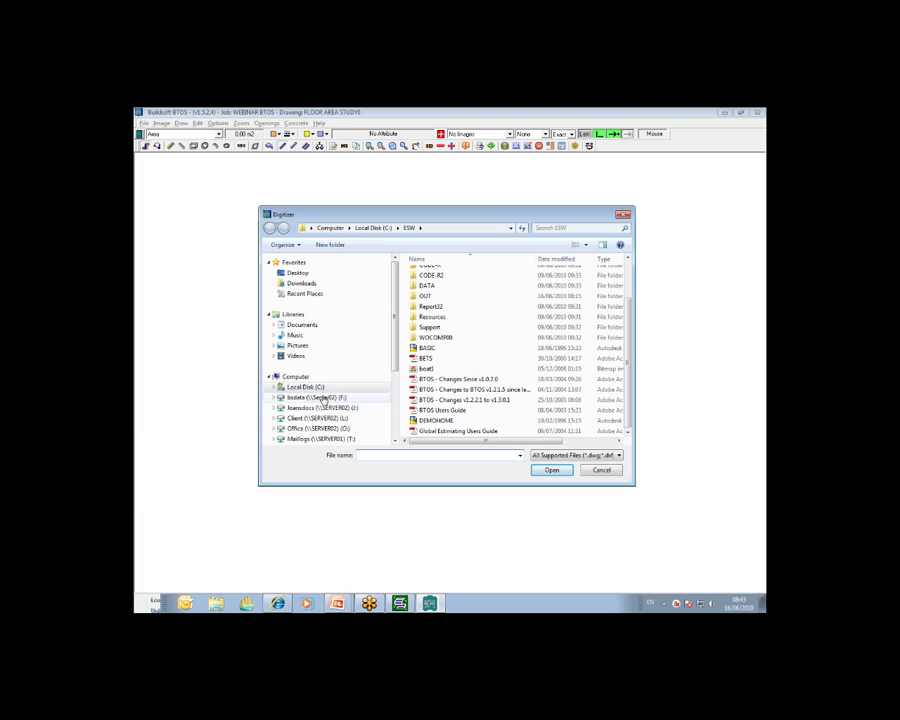
left_click(435, 422)
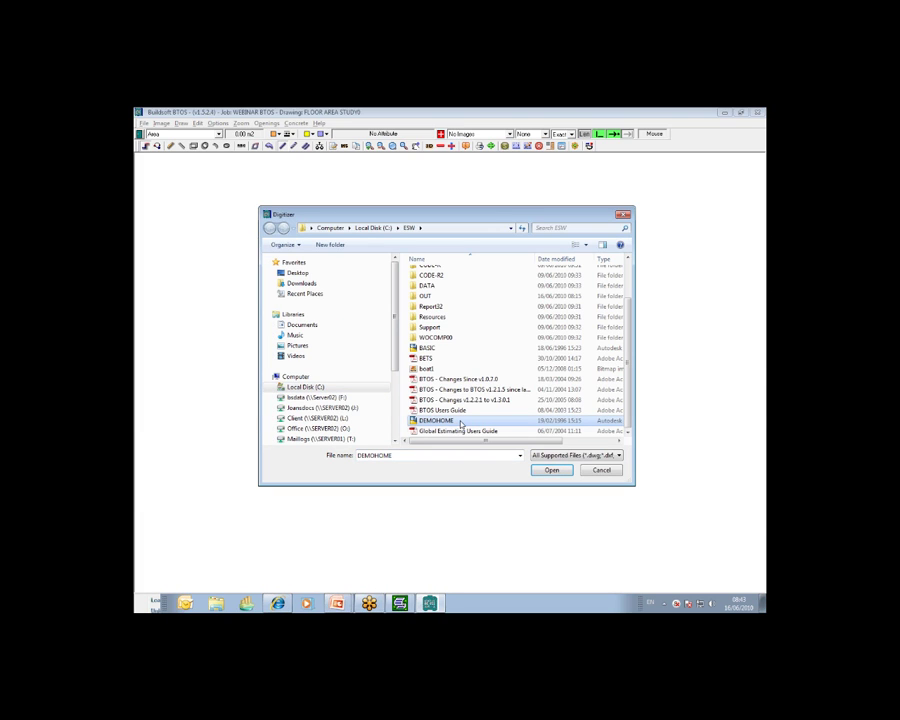
left_click(553, 471)
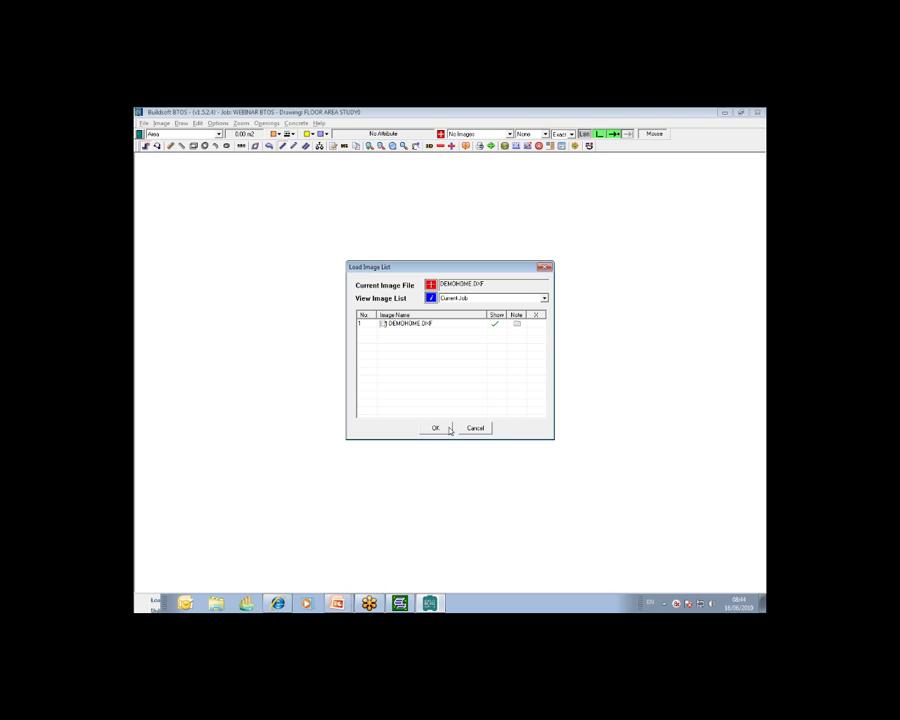
Load the DEMOHOME floor plan into the drawing and select the Area measurement type
left_click(443, 428)
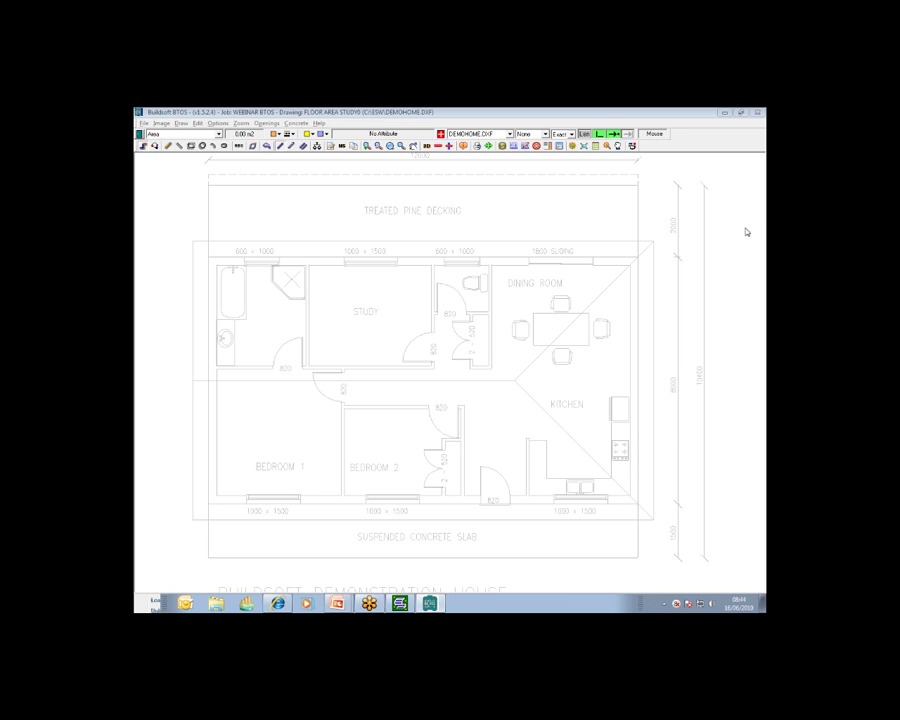
left_click(201, 124)
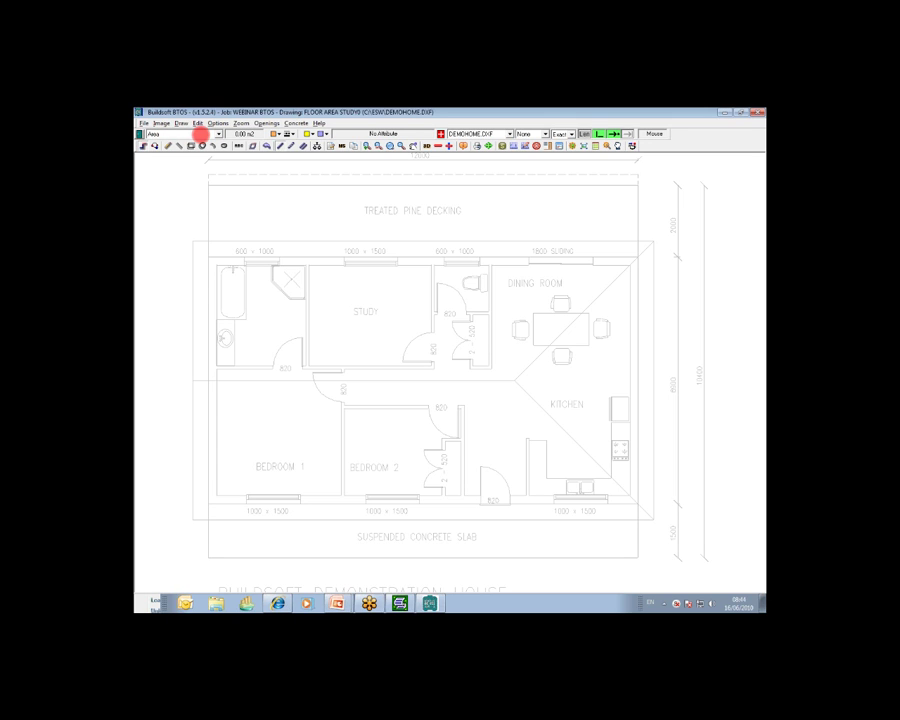
left_click(156, 134)
left_click(203, 135)
Choose the area's line style, shade colour and hatched fill pattern from the toolbar dropdowns
left_click(281, 134)
left_click(281, 146)
left_click(276, 134)
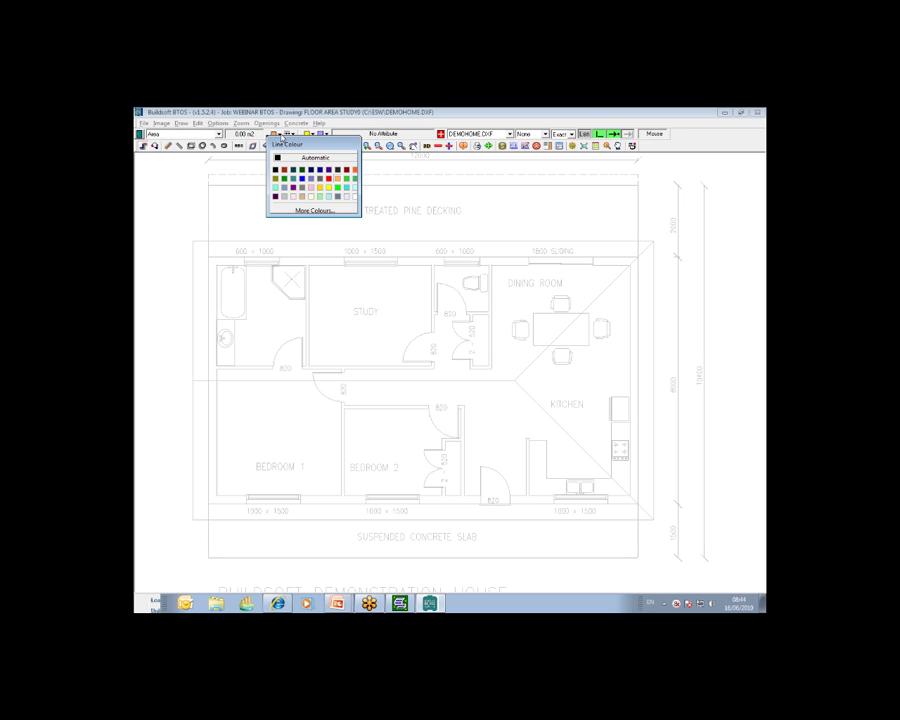
left_click(356, 176)
left_click(290, 136)
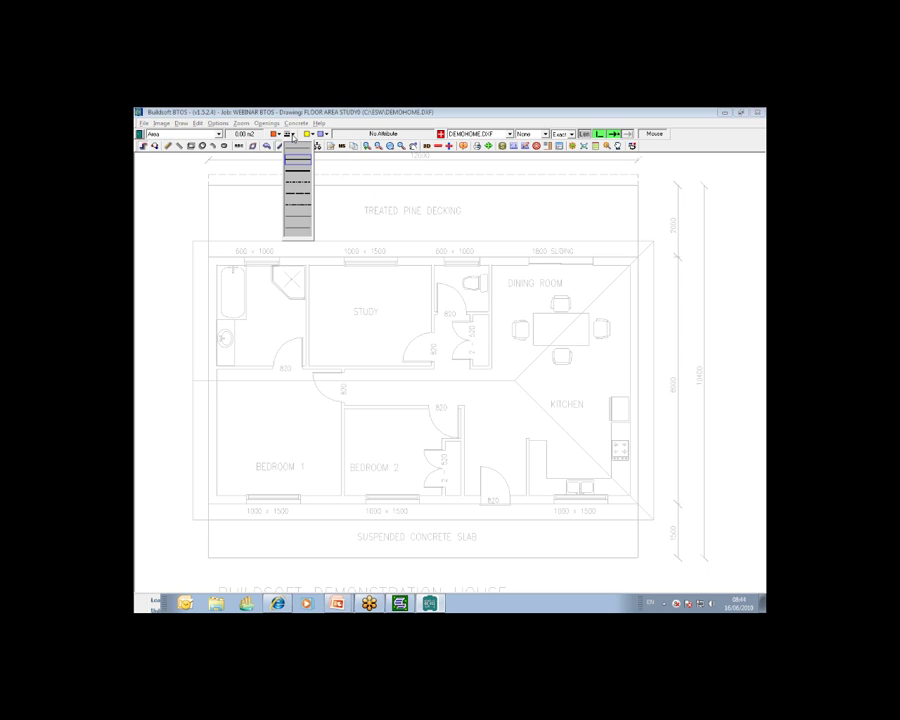
left_click(297, 174)
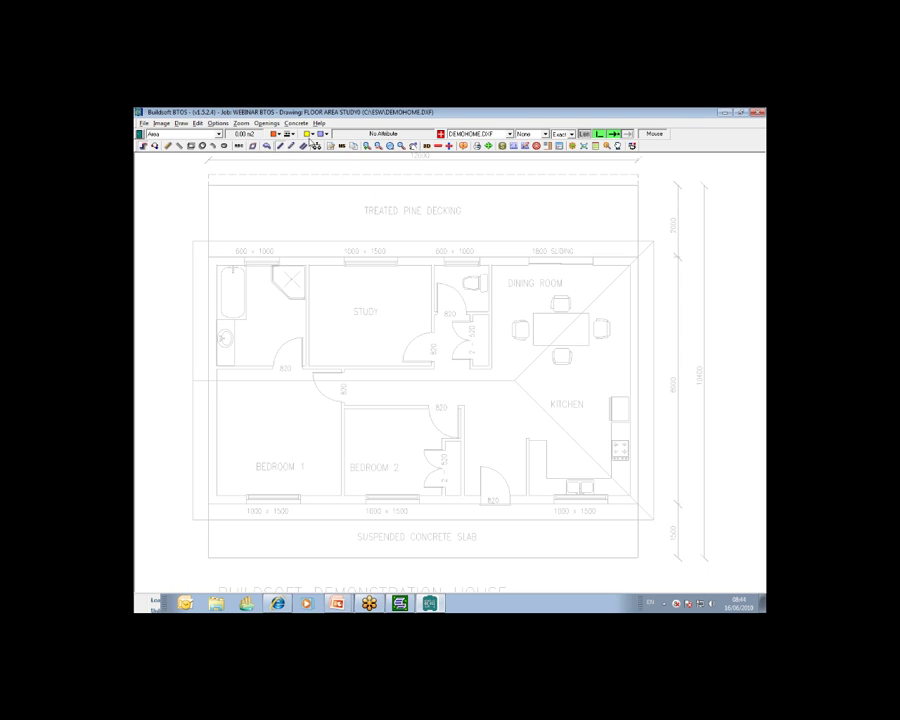
left_click(311, 134)
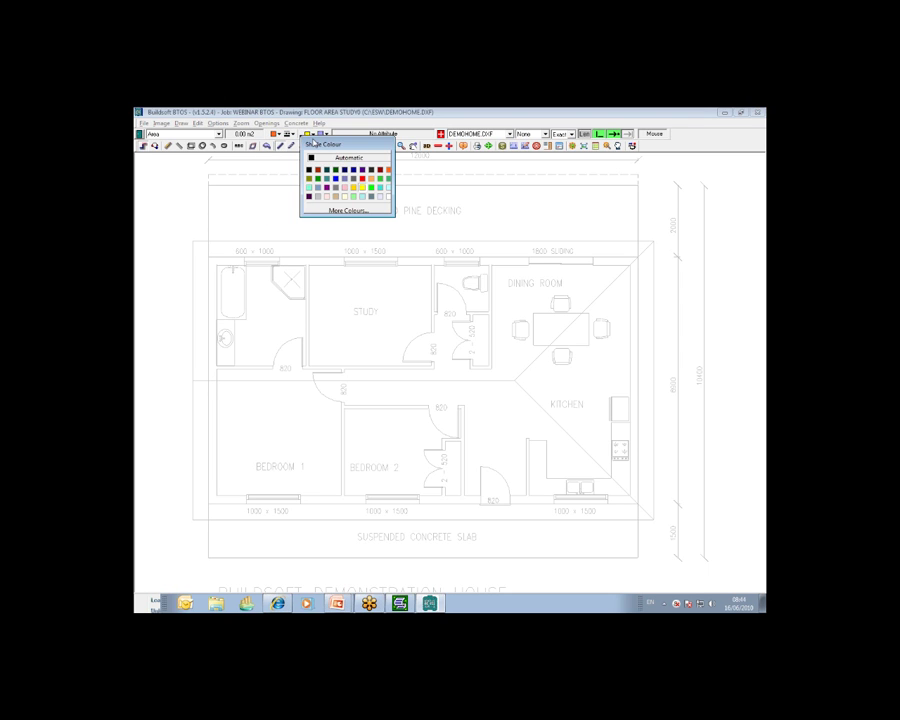
left_click(343, 195)
left_click(327, 136)
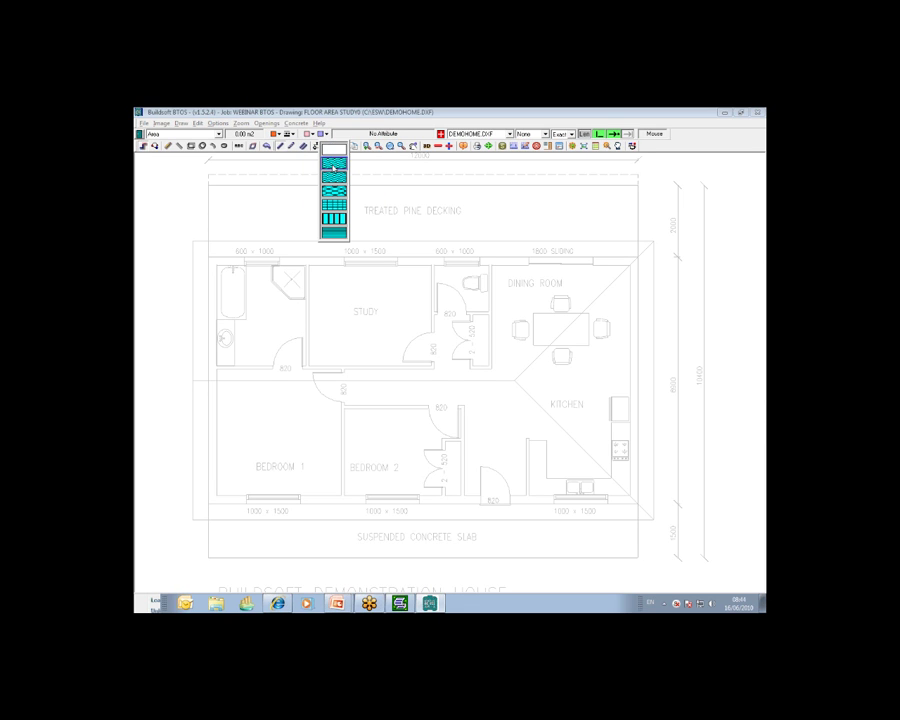
left_click(332, 165)
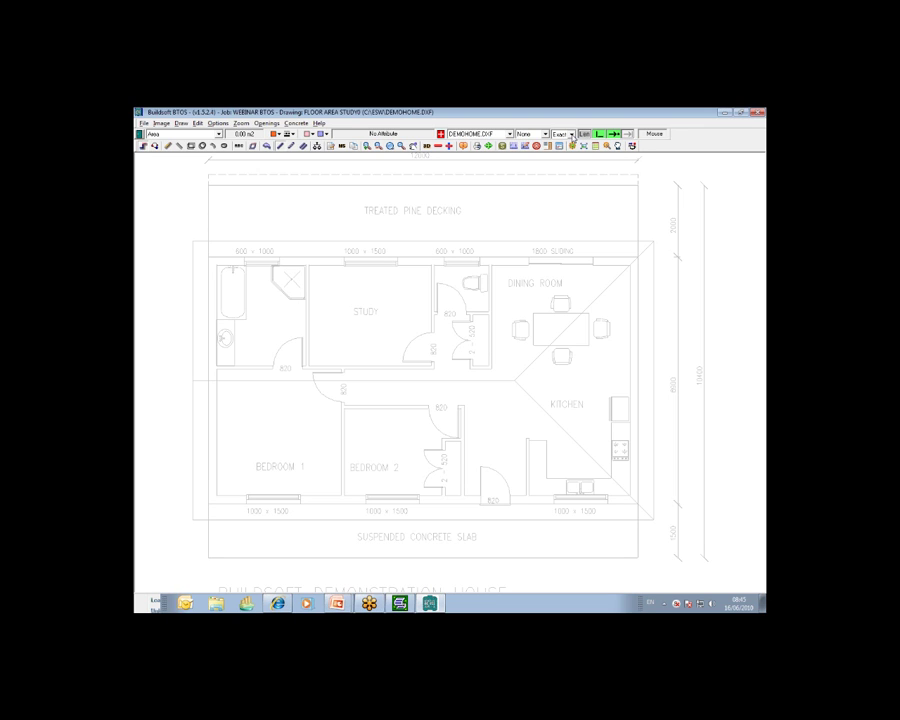
left_click(571, 134)
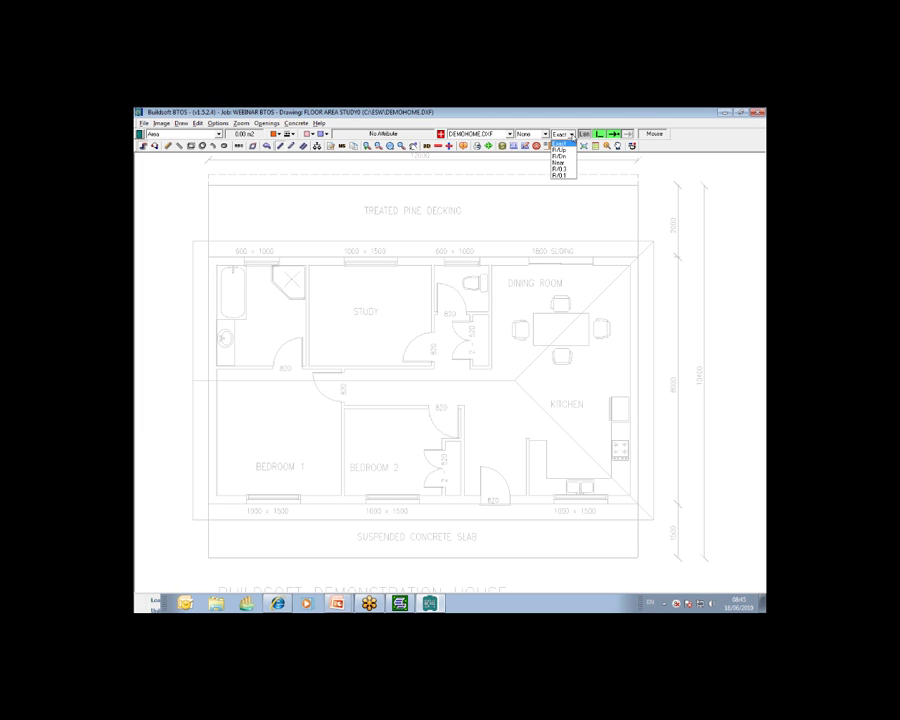
left_click(568, 143)
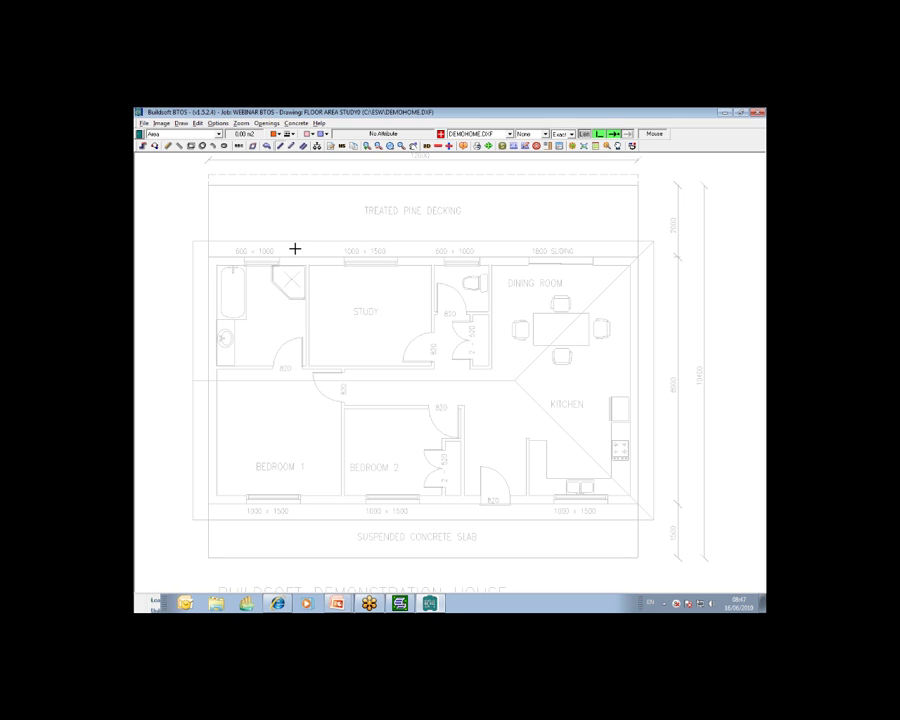
left_click_drag(295, 249, 456, 379)
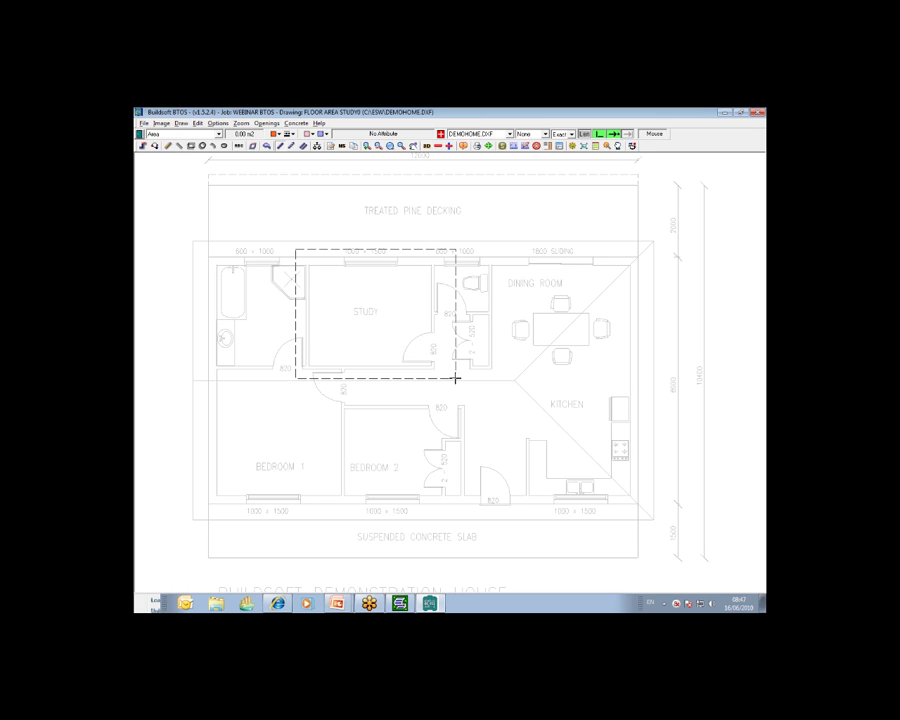
left_click_drag(456, 379, 456, 380)
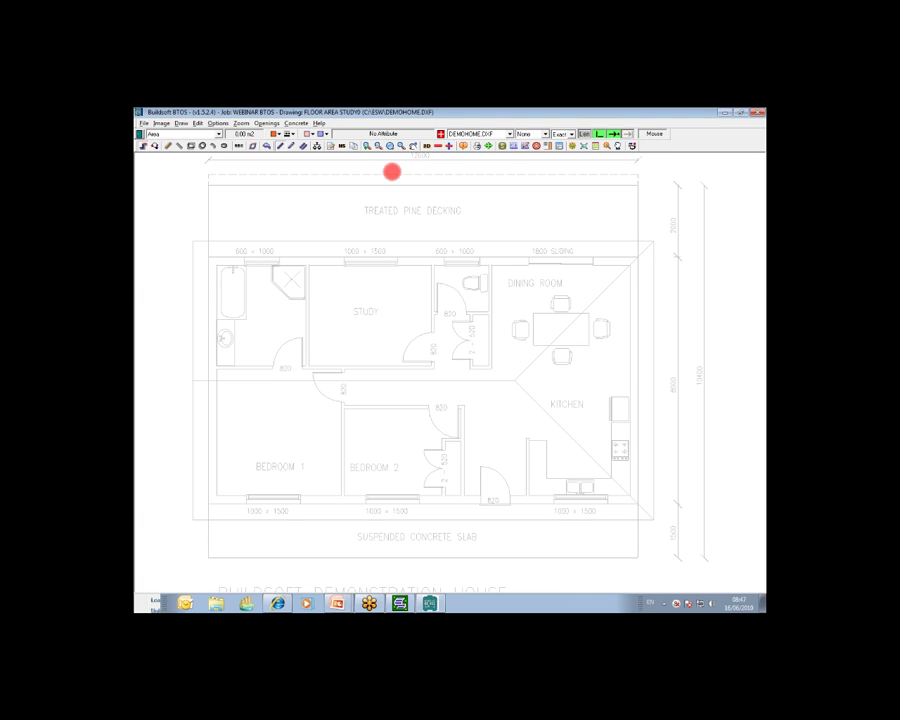
left_click(390, 145)
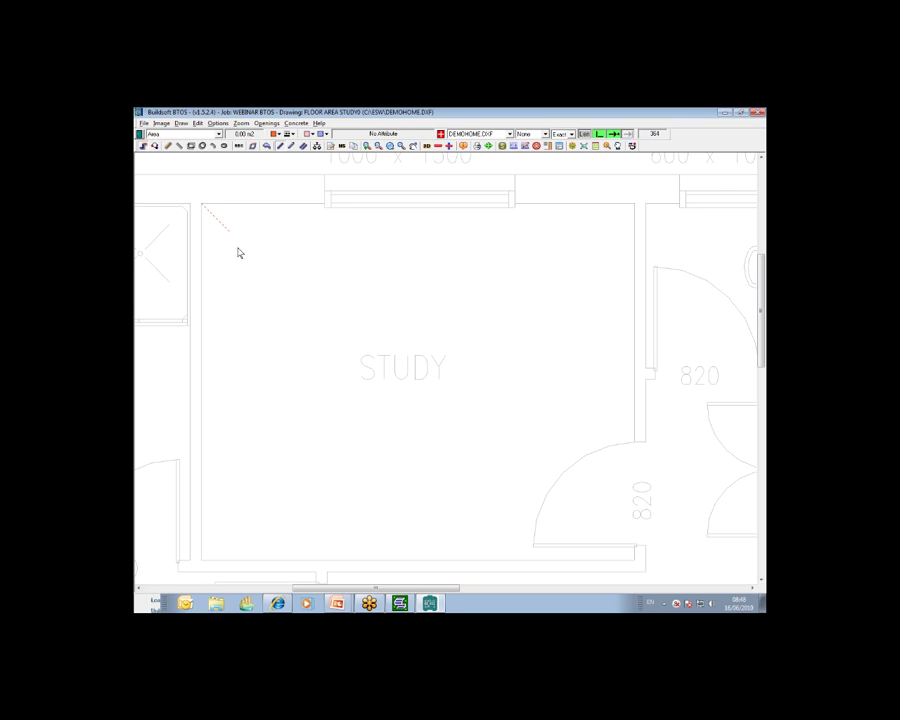
Start the study outline at its top-left corner and run it to the bottom-right corner
left_click(203, 207)
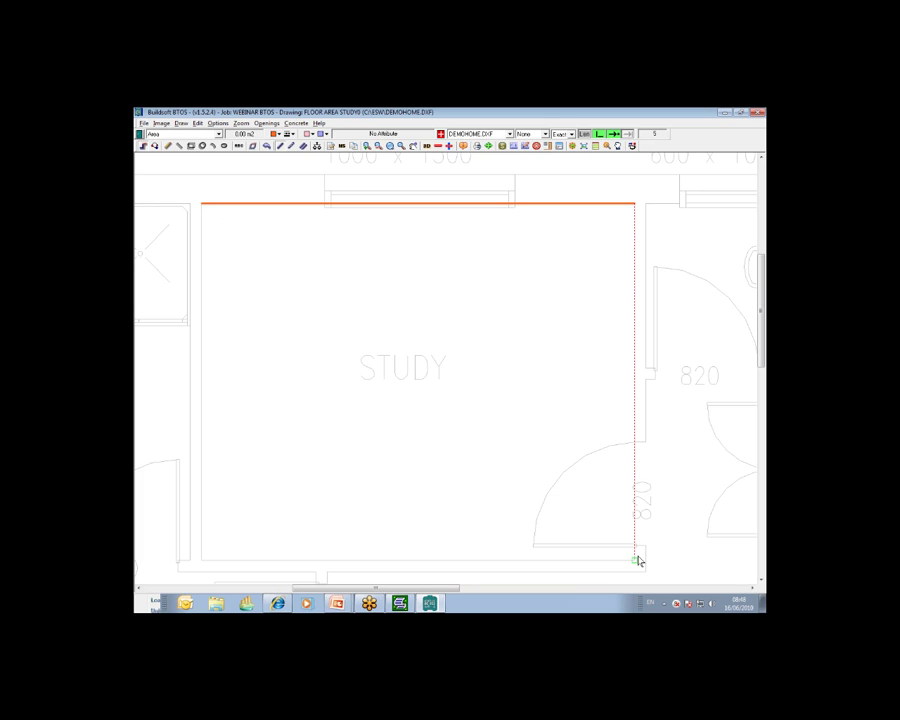
left_click(636, 561)
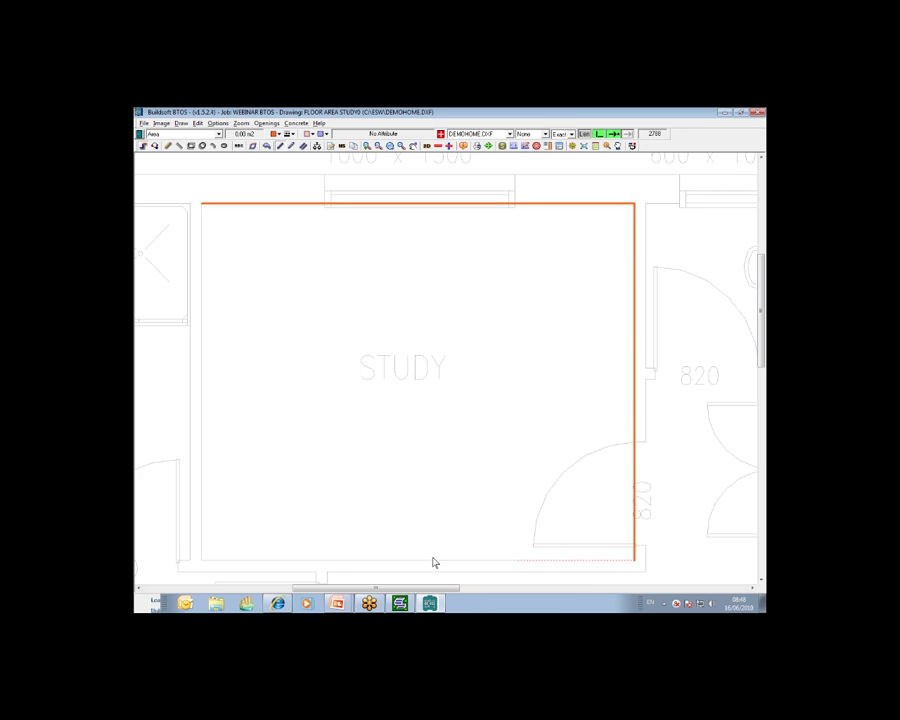